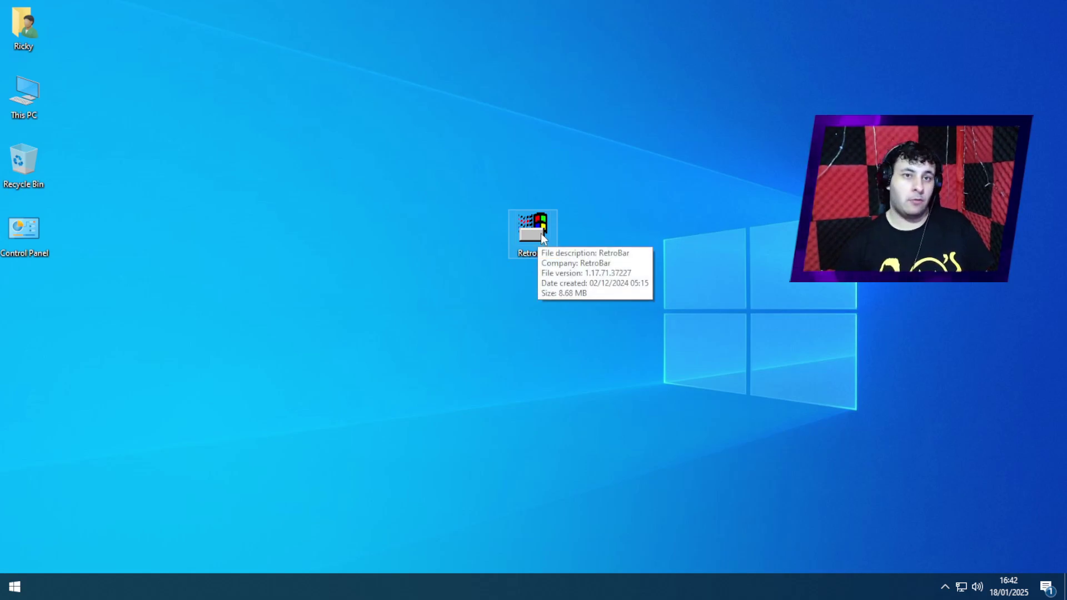
- Launch RetroBar from the desktop, open the Date and Time window from its clock, and close that window
double_click(540, 226)
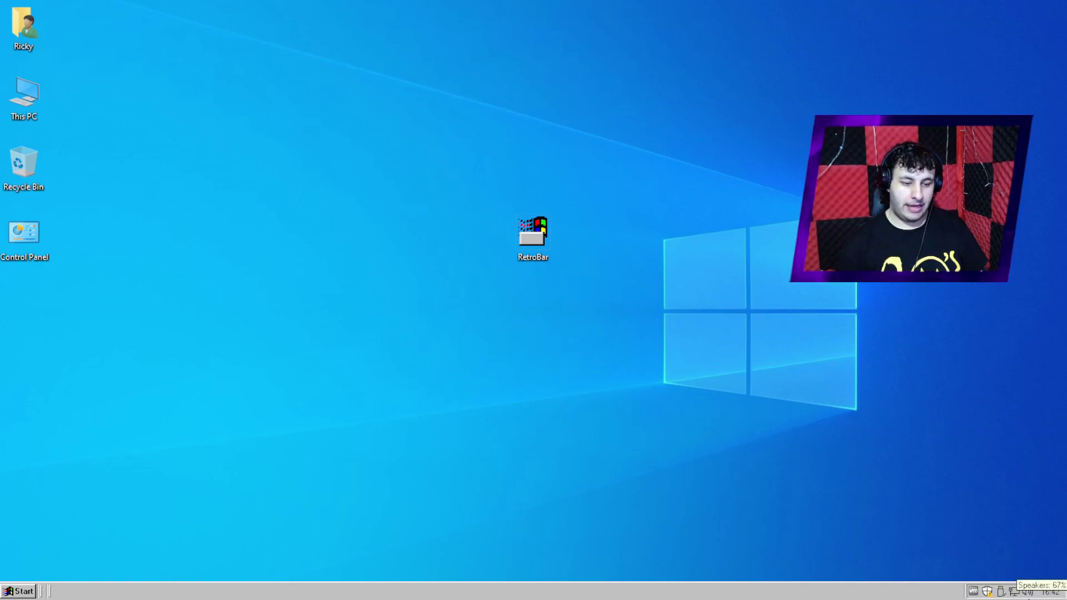
double_click(1051, 592)
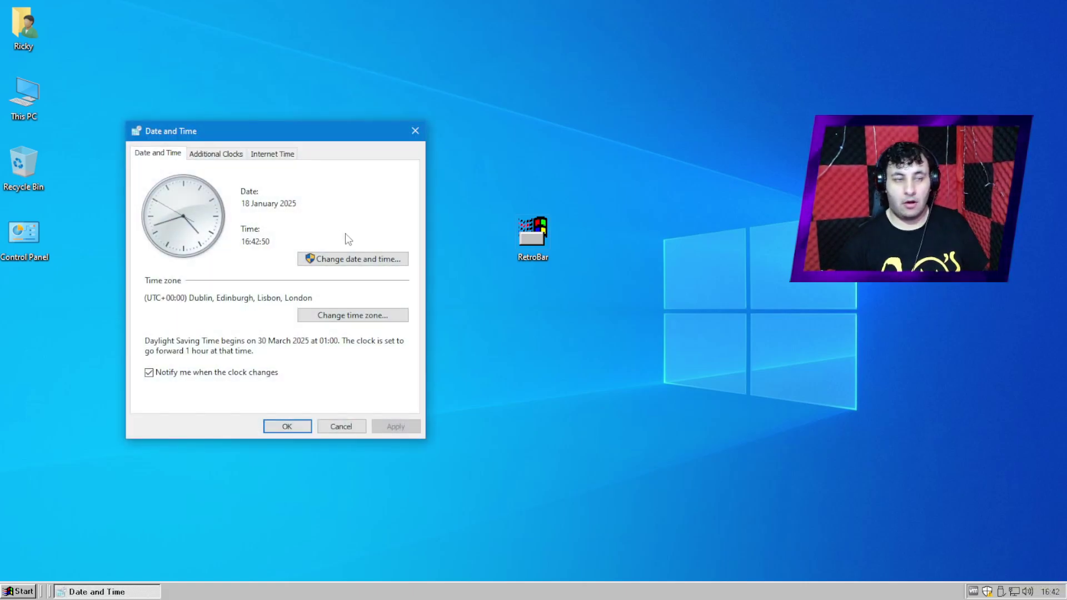
click(415, 131)
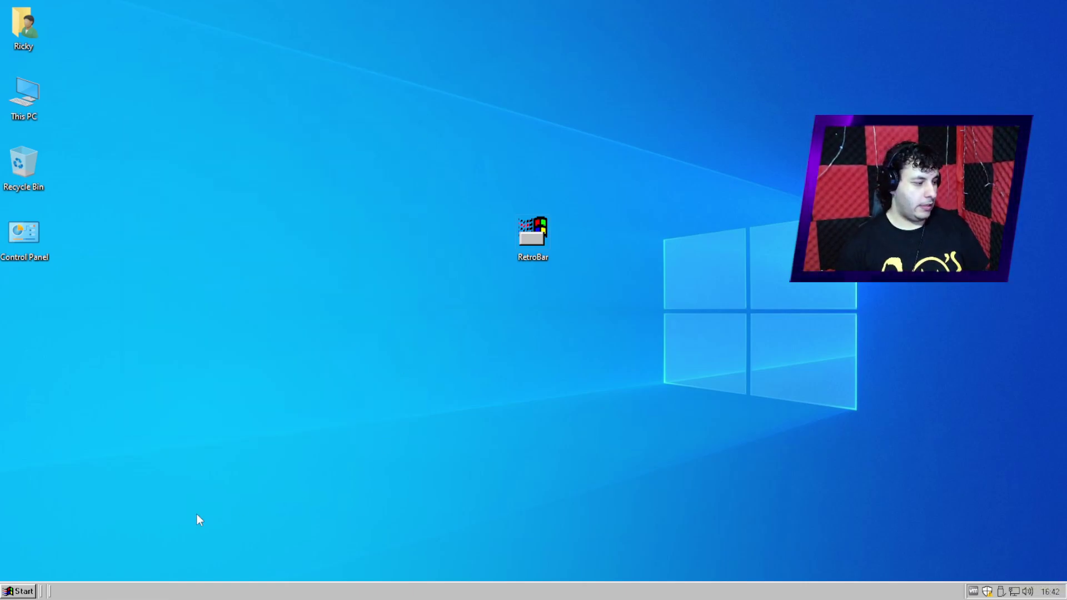
- Open the Start menu from the retro taskbar to view its entries, and close it
click(20, 592)
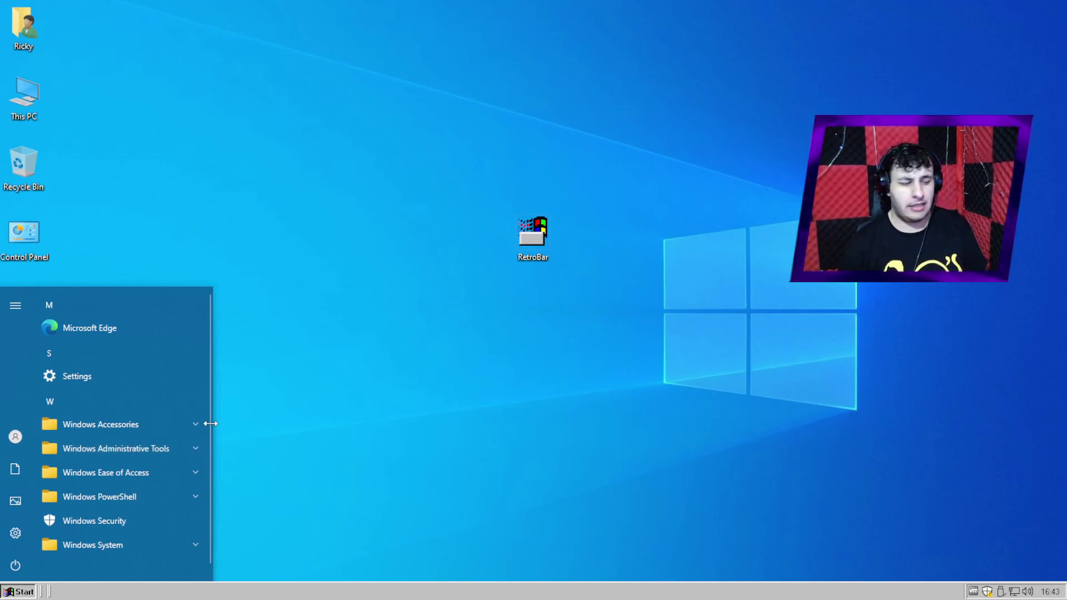
click(752, 447)
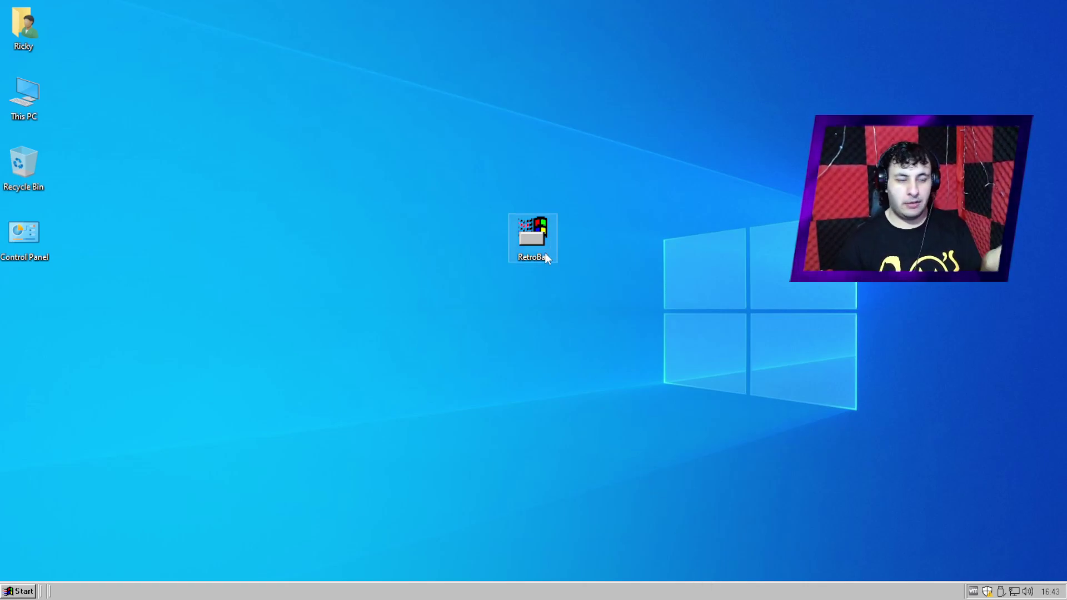
mouse_move(549, 262)
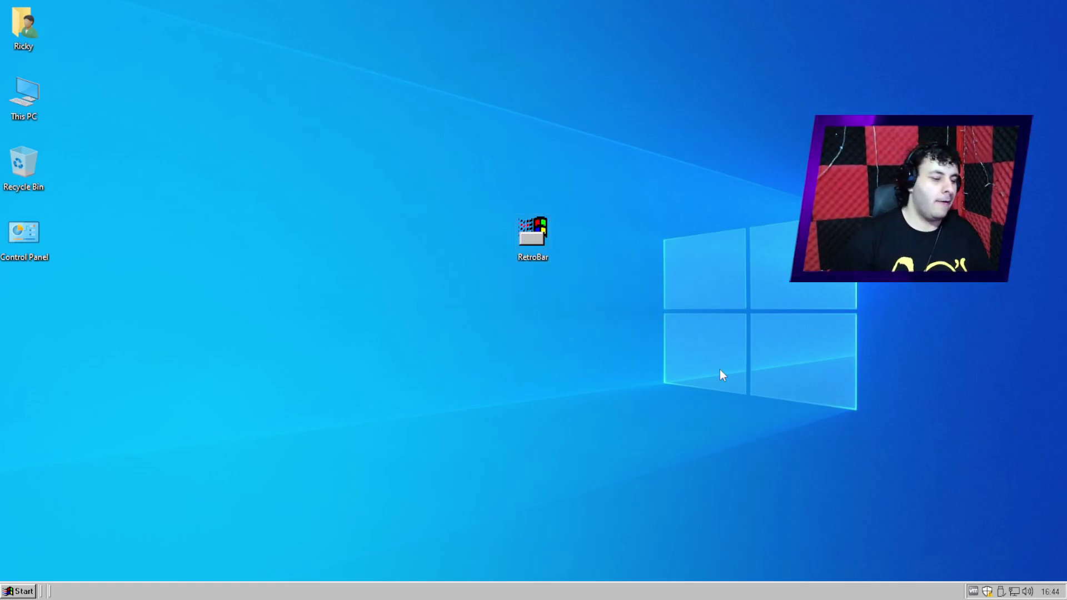
- View the context options of the taskbar and of the VMware Tools tray icon, and dismiss them
right_click(632, 596)
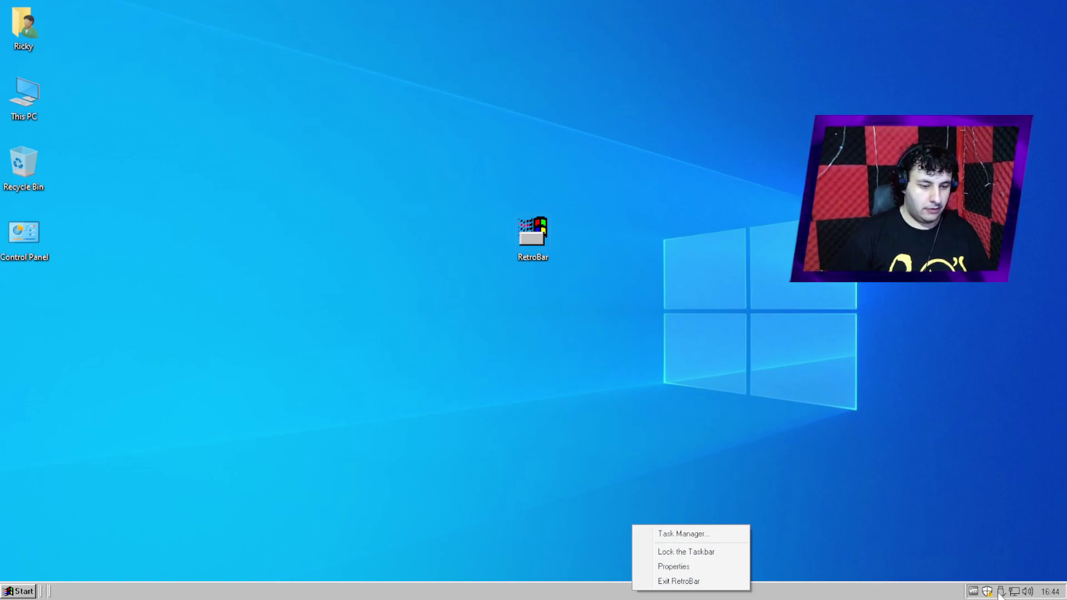
right_click(972, 591)
right_click(972, 591)
right_click(973, 591)
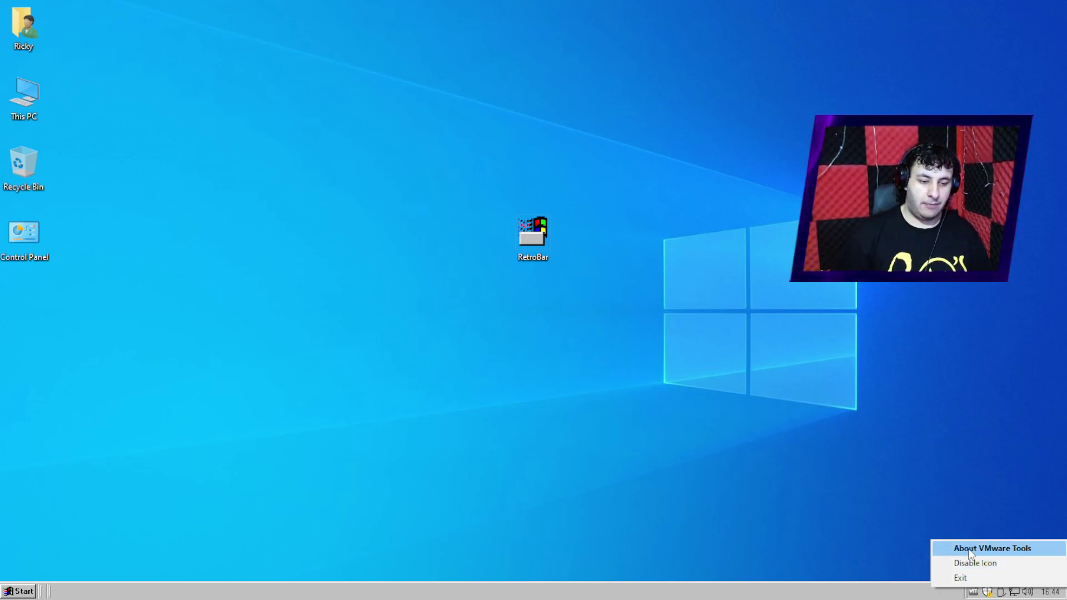
click(746, 504)
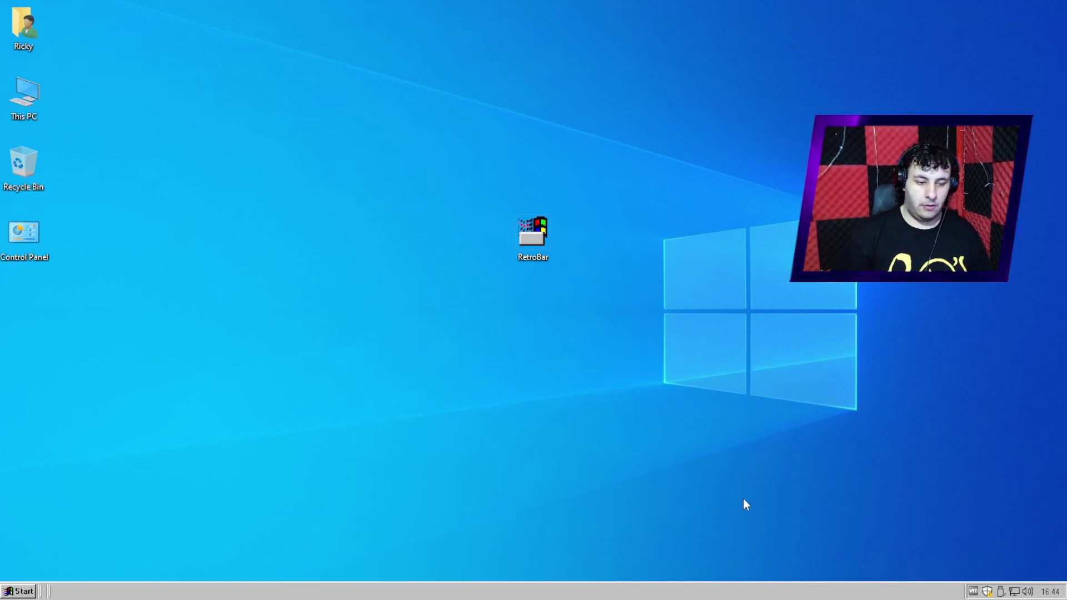
- Open Task Manager from the taskbar's context options and close it again
right_click(691, 594)
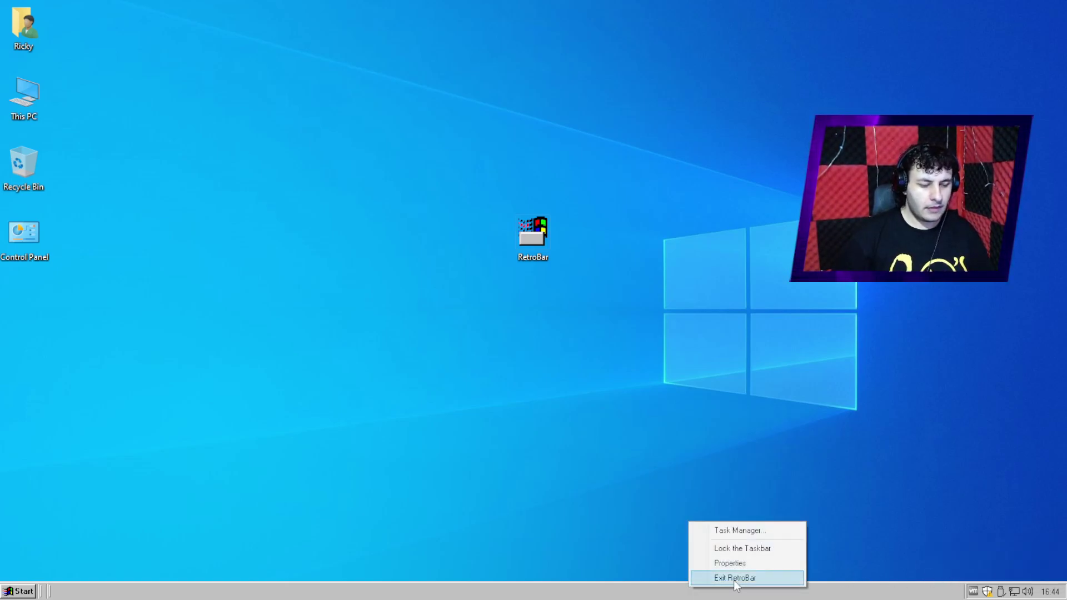
click(741, 532)
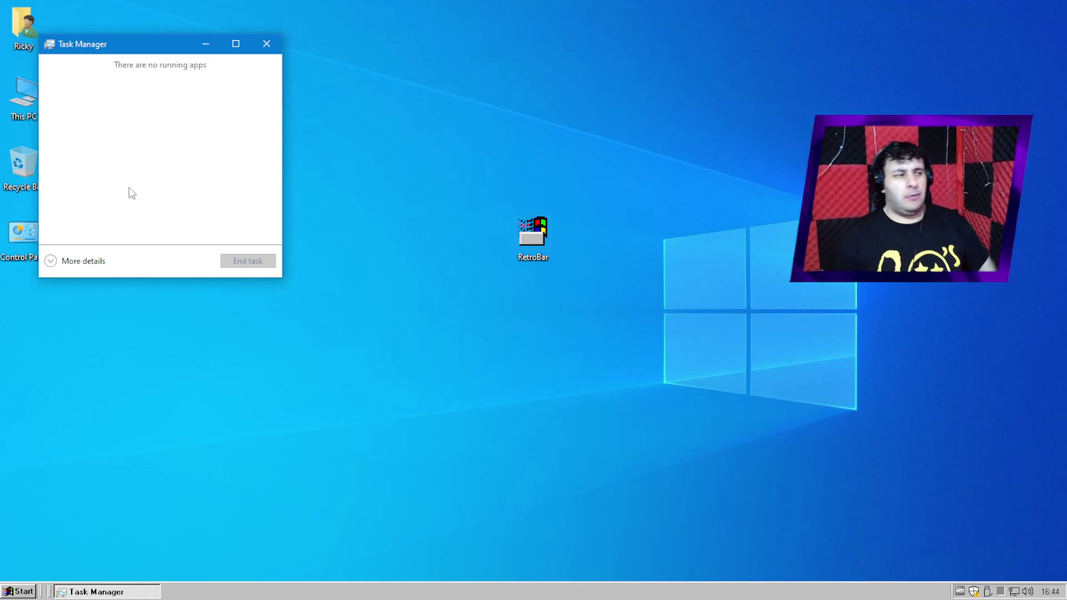
click(266, 43)
- Try to move the unlocked taskbar away from the lower screen edge
right_click(650, 591)
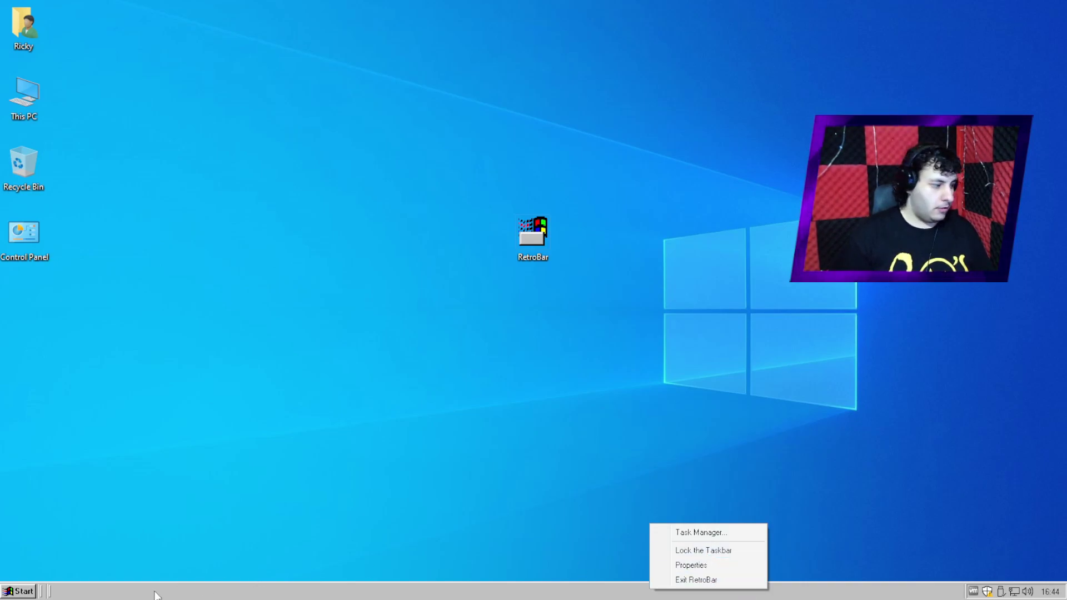
click(122, 593)
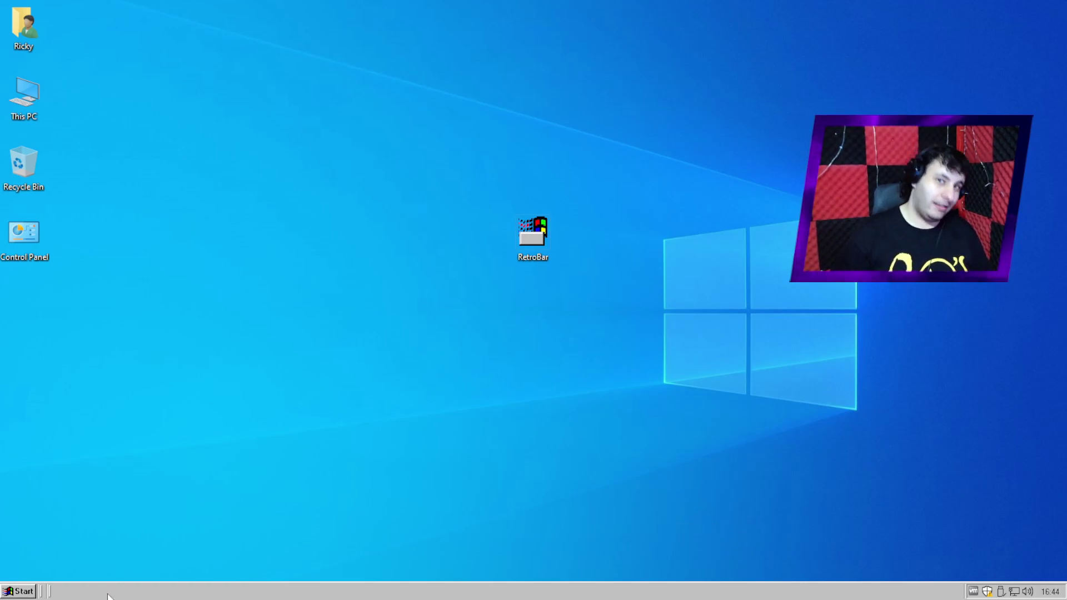
drag(108, 596, 544, 468)
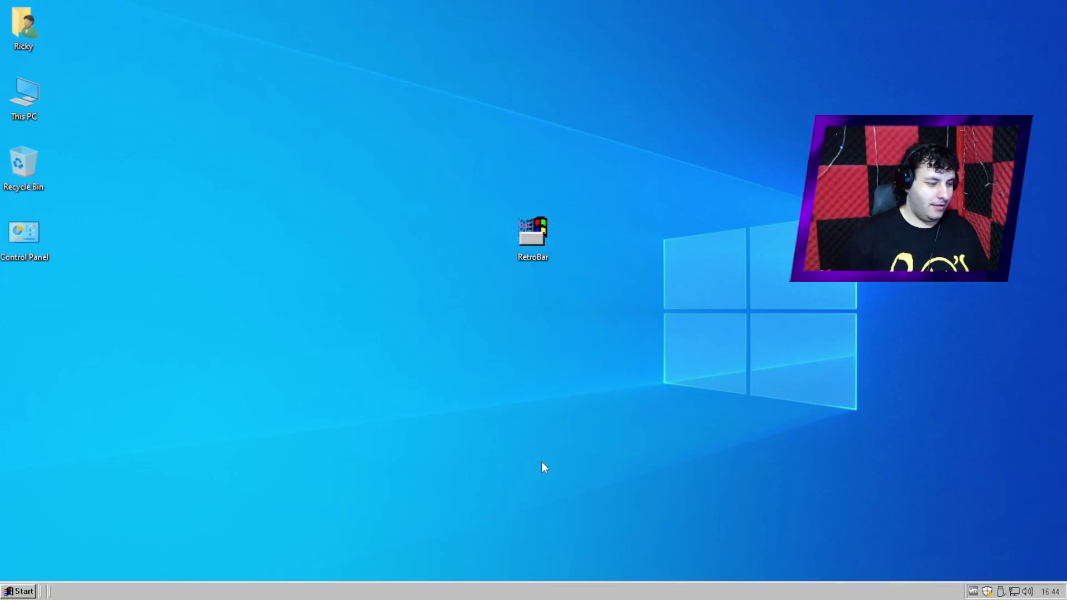
- Lock the taskbar and unlock it again
right_click(561, 591)
click(606, 541)
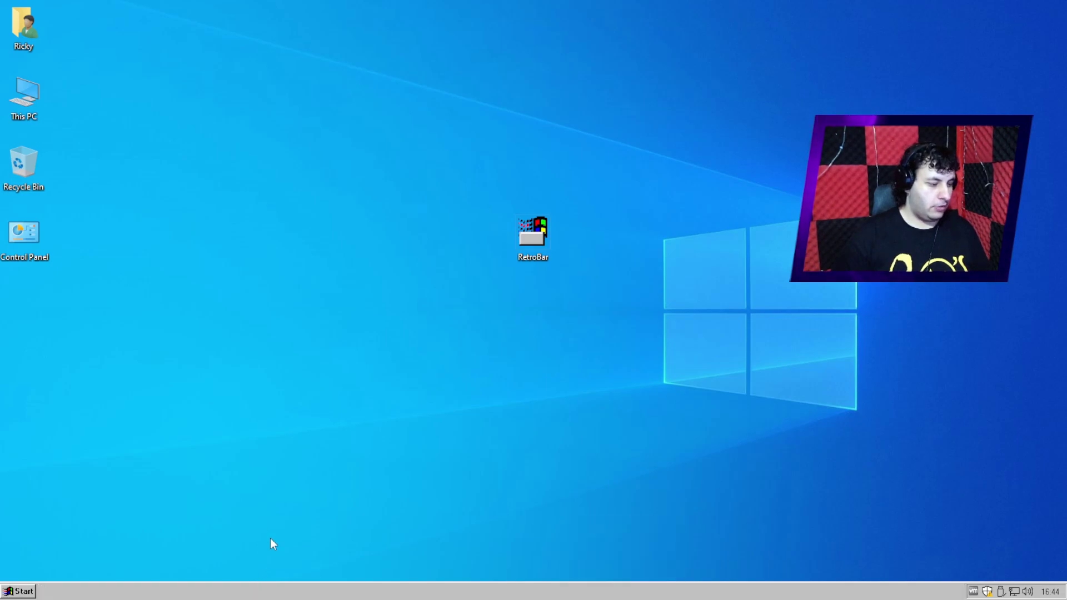
right_click(637, 591)
click(675, 547)
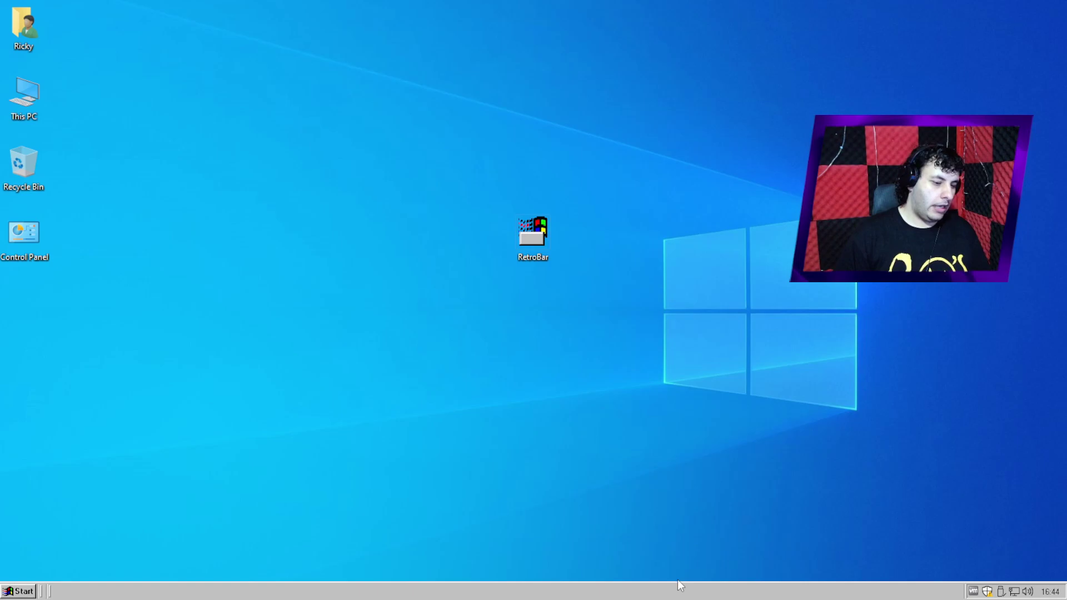
- Try to resize the unlocked taskbar by its upper edge
drag(678, 580, 740, 575)
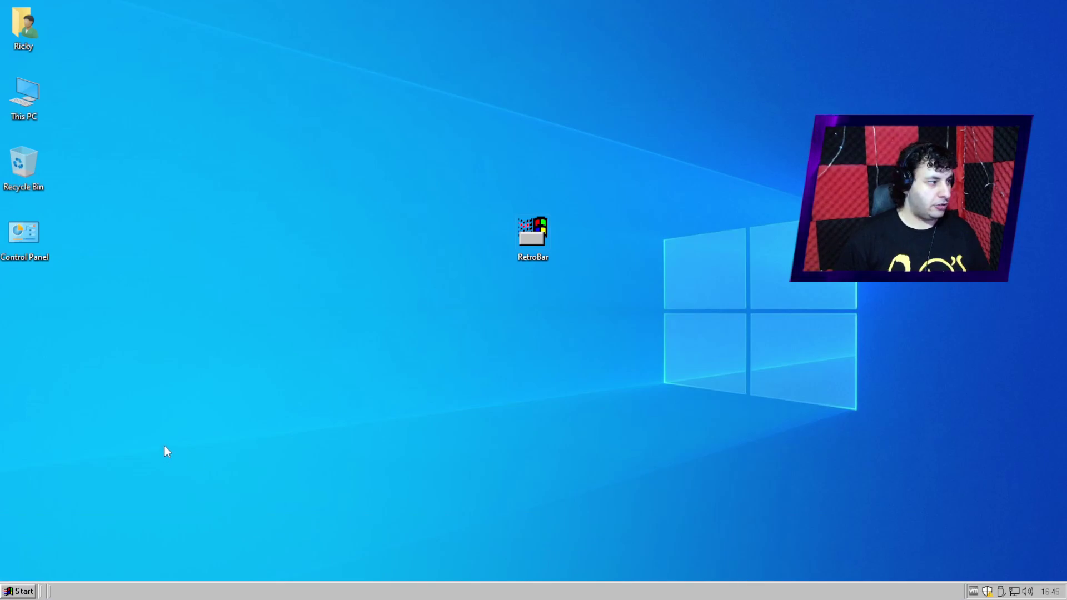
right_click(656, 592)
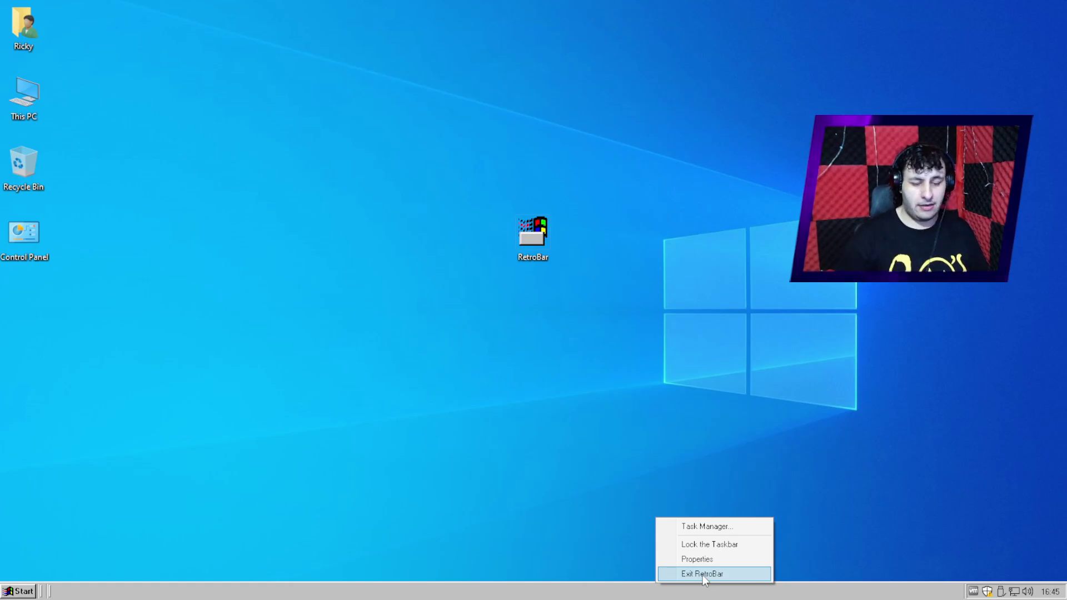
click(946, 595)
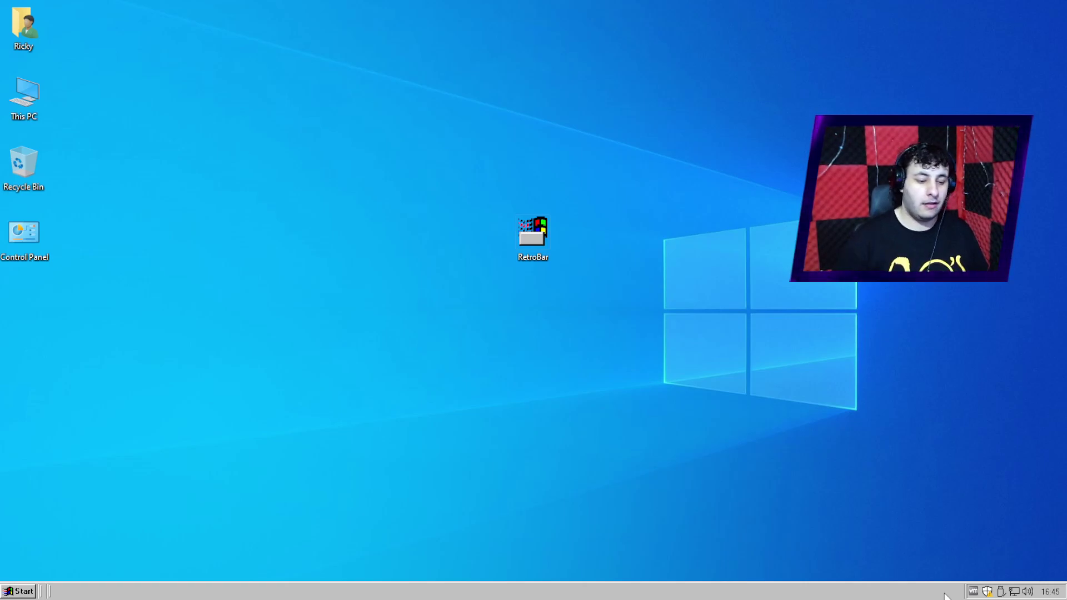
- Open the RetroBar Properties dialog from the taskbar
right_click(944, 595)
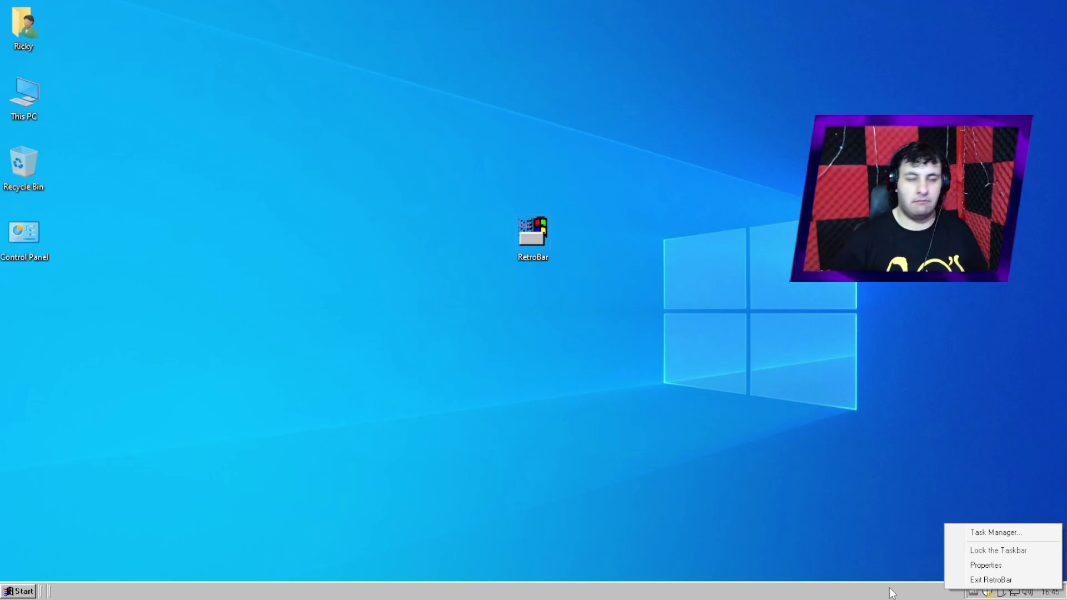
click(998, 565)
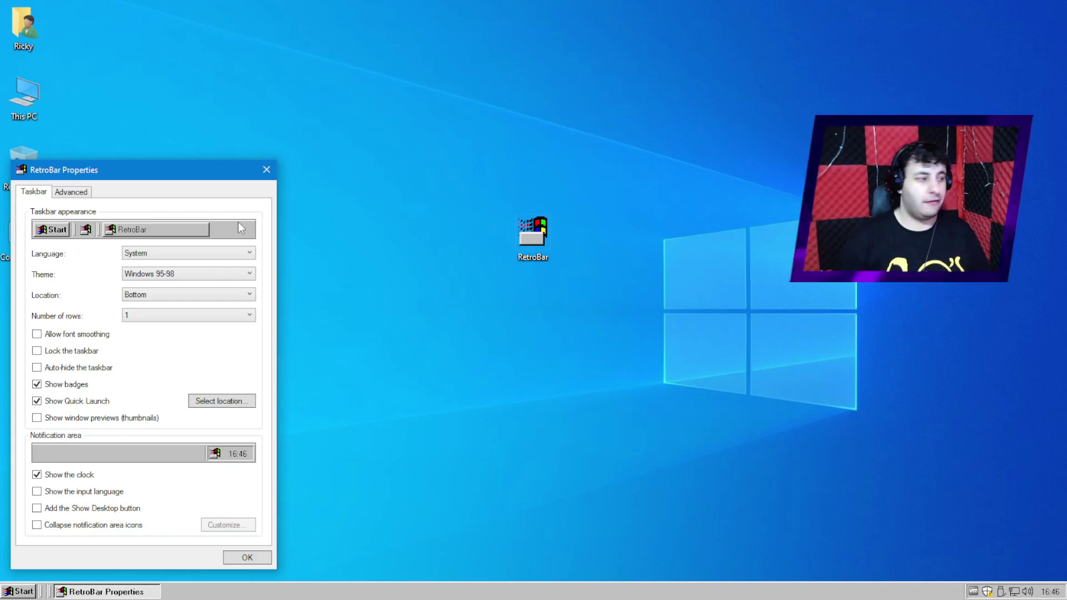
click(84, 367)
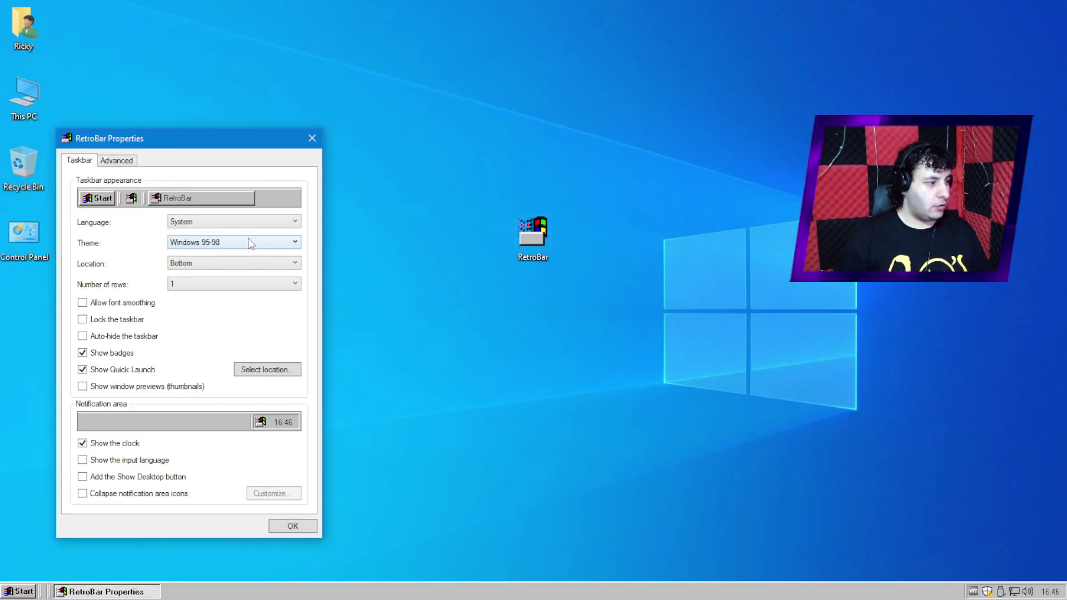
- Change the taskbar theme to Windows 2000 and look at the language choices without changing the language
click(253, 243)
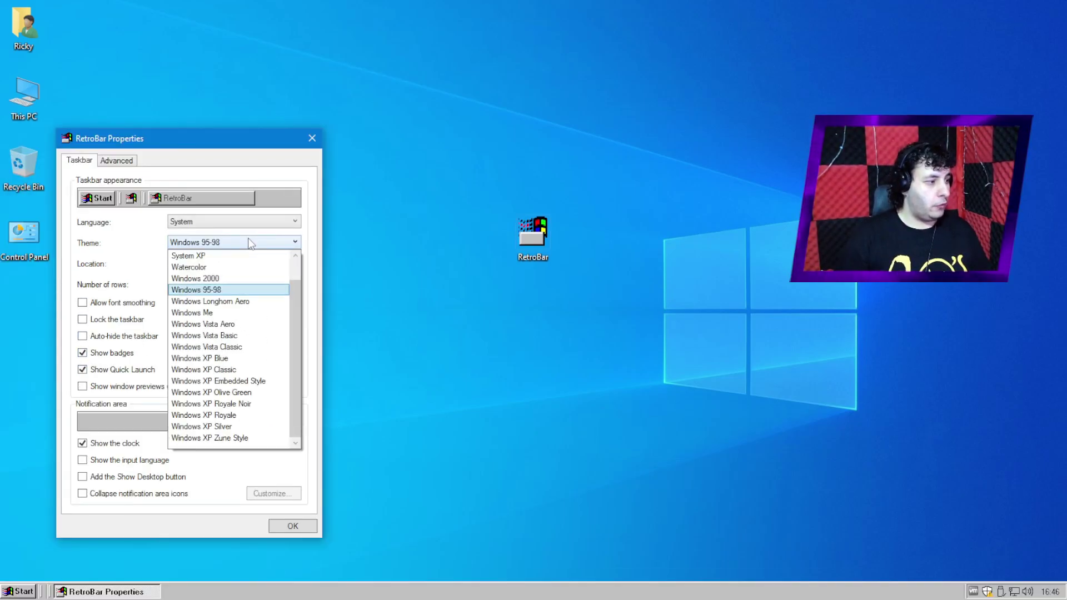
key(Up)
click(234, 280)
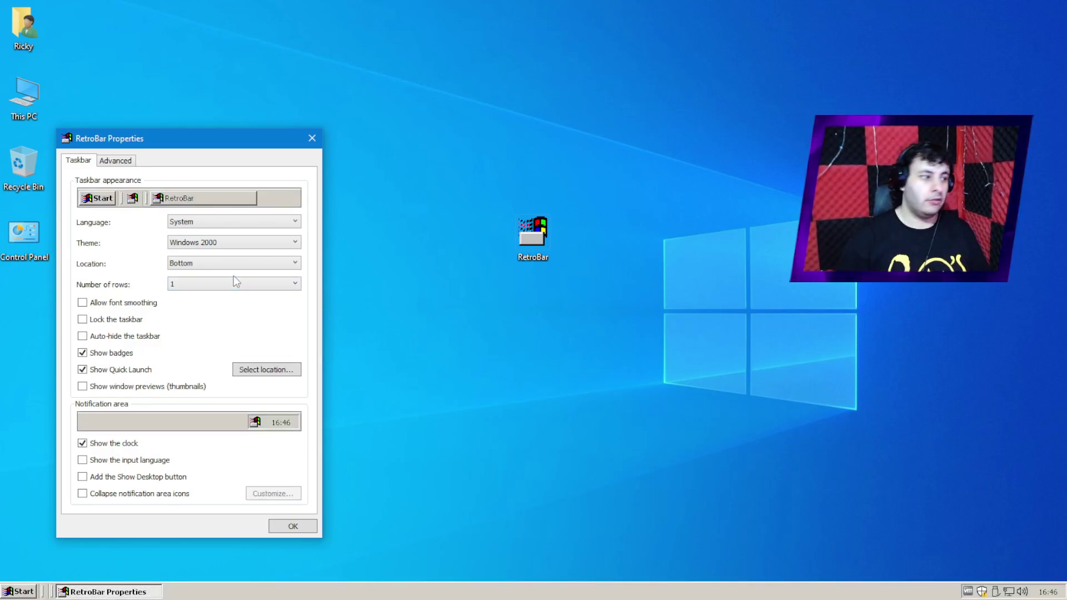
click(234, 221)
click(144, 258)
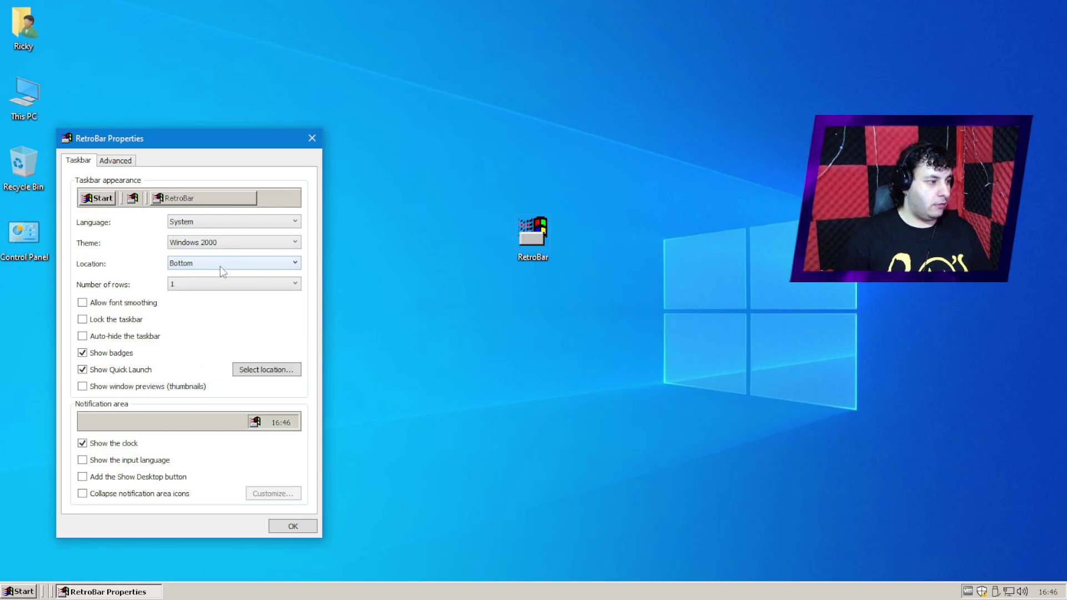
- Set the taskbar location to Top, and return it to Bottom
click(221, 271)
click(207, 287)
click(207, 269)
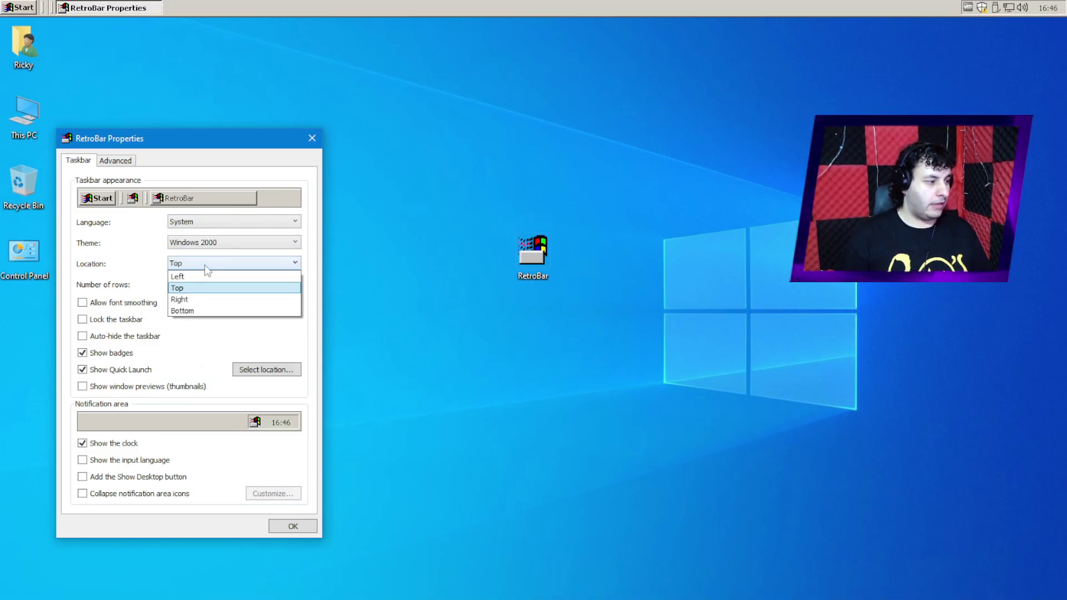
click(198, 309)
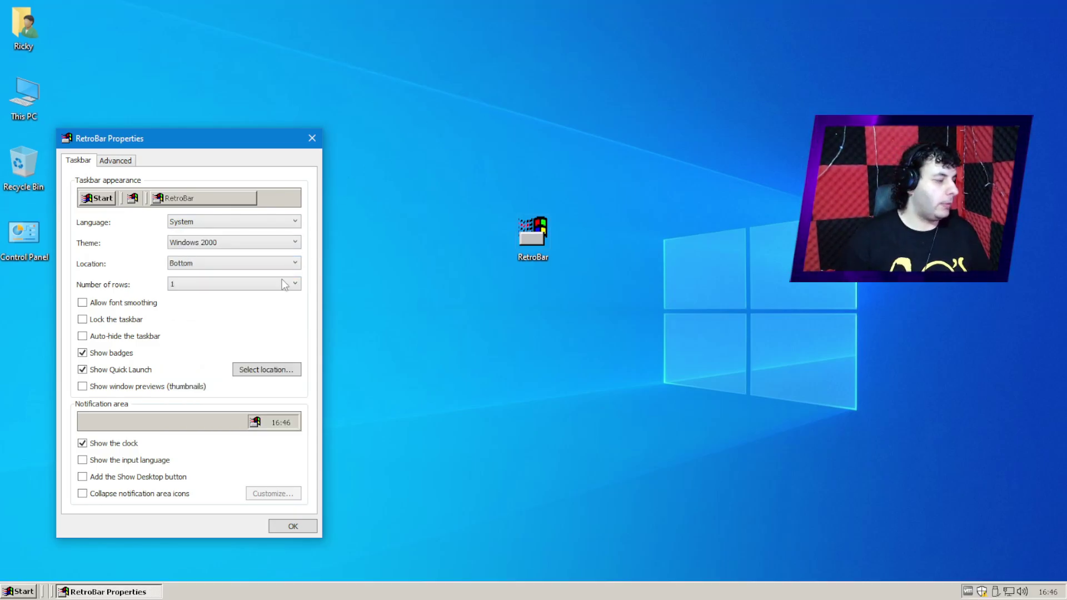
- Apply the Windows Me theme to the taskbar, followed by the System XP theme
click(211, 242)
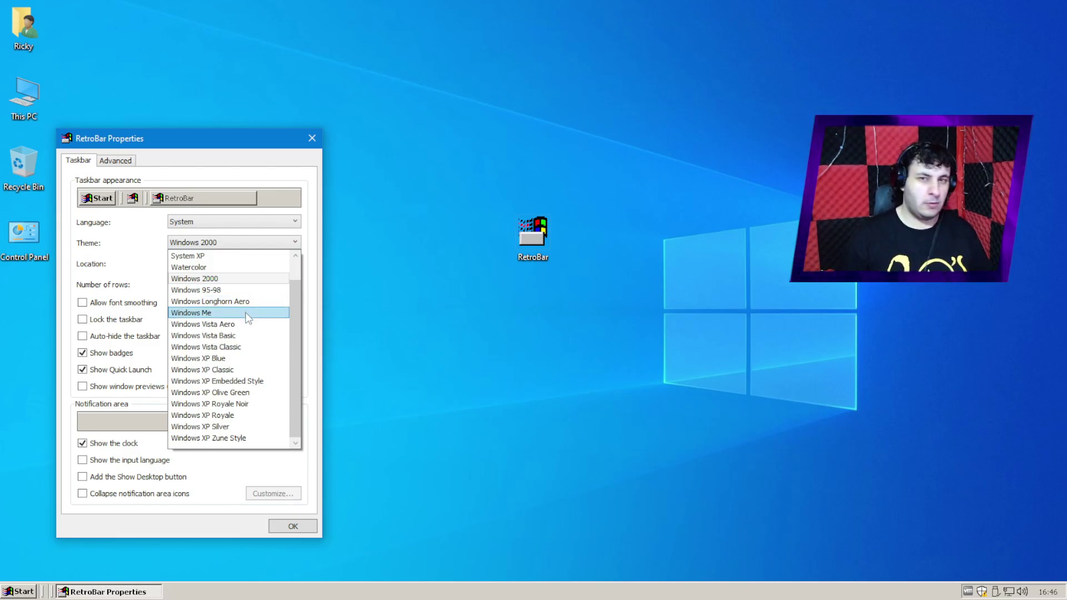
click(246, 313)
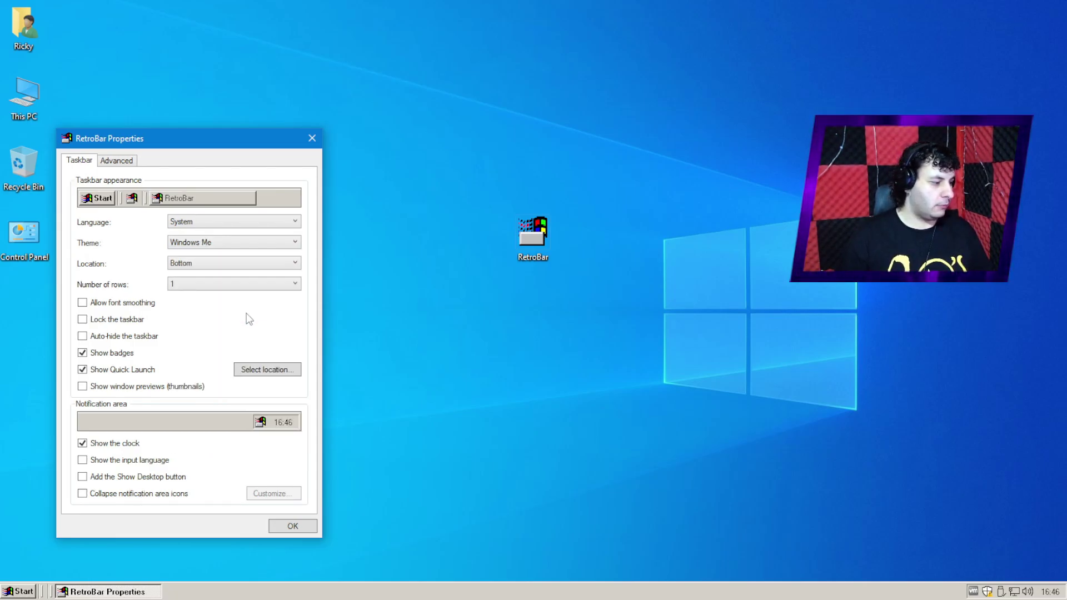
click(234, 242)
click(219, 252)
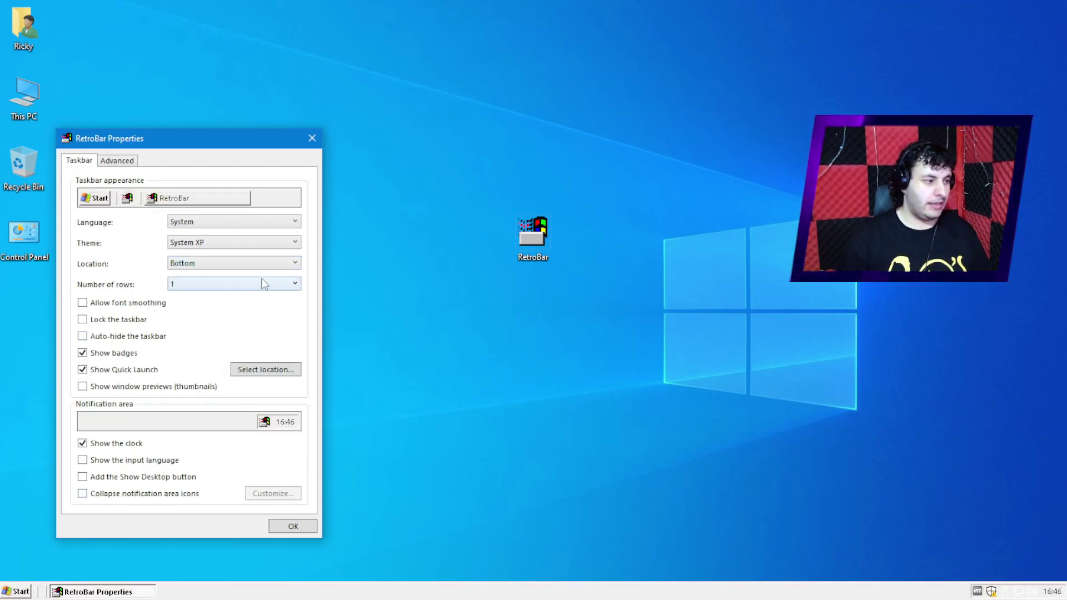
- Apply the Windows XP Blue theme and lock the taskbar
click(235, 242)
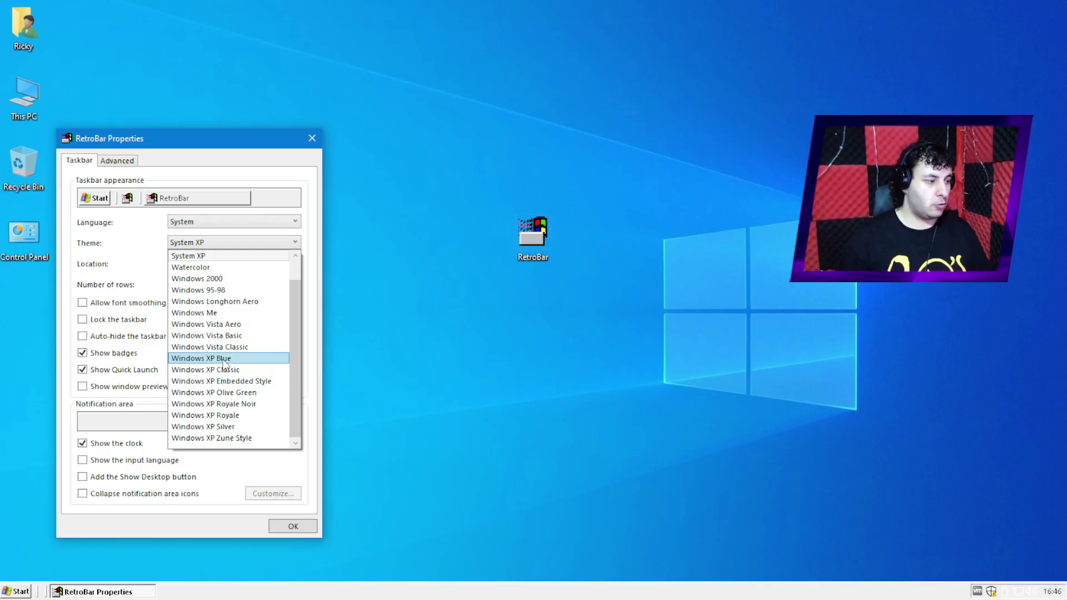
click(222, 359)
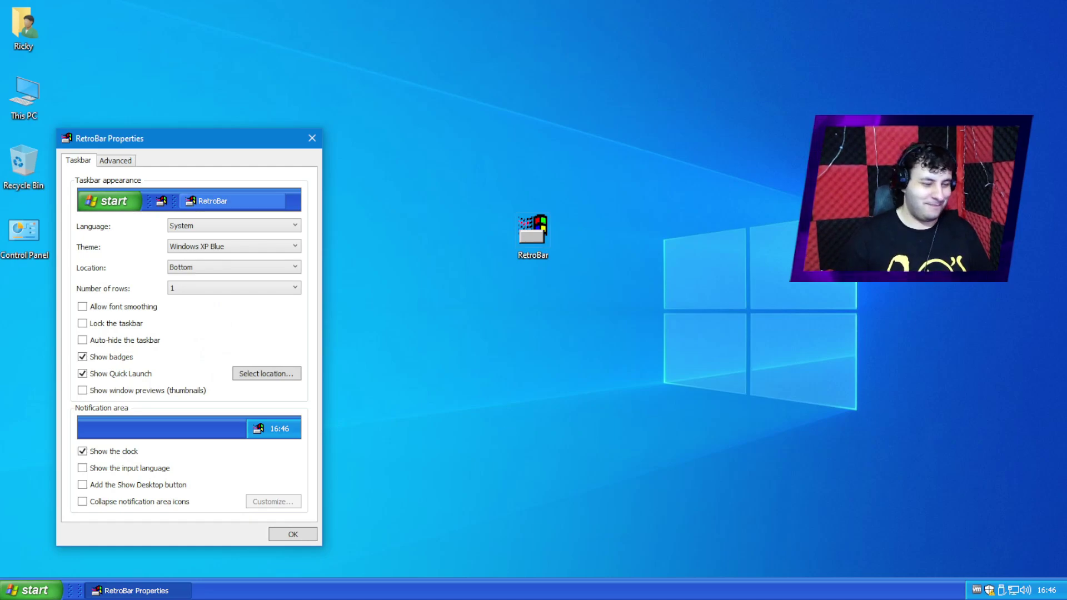
right_click(645, 591)
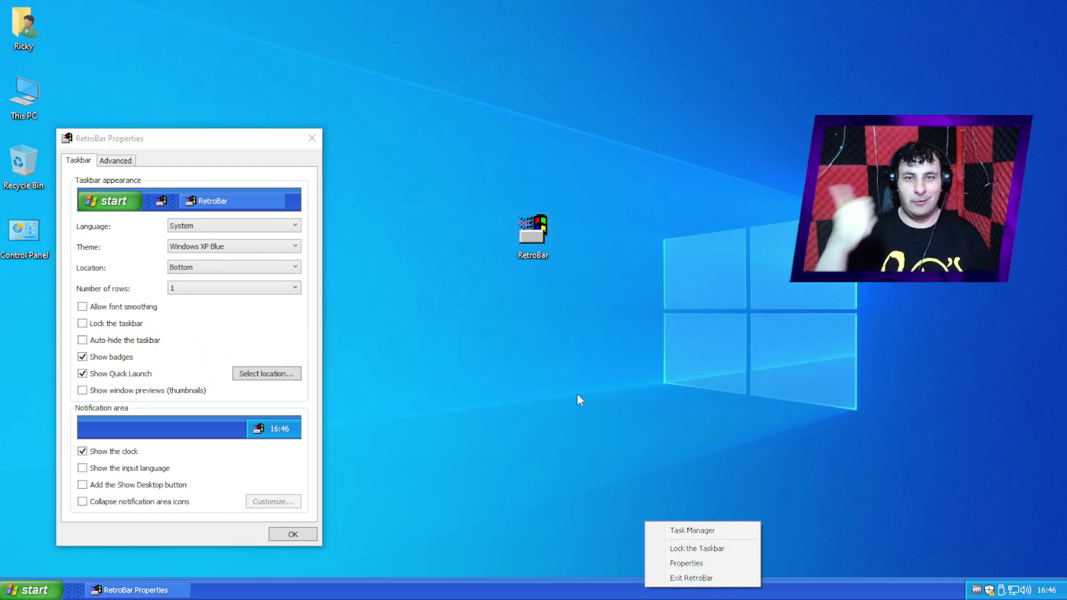
click(676, 553)
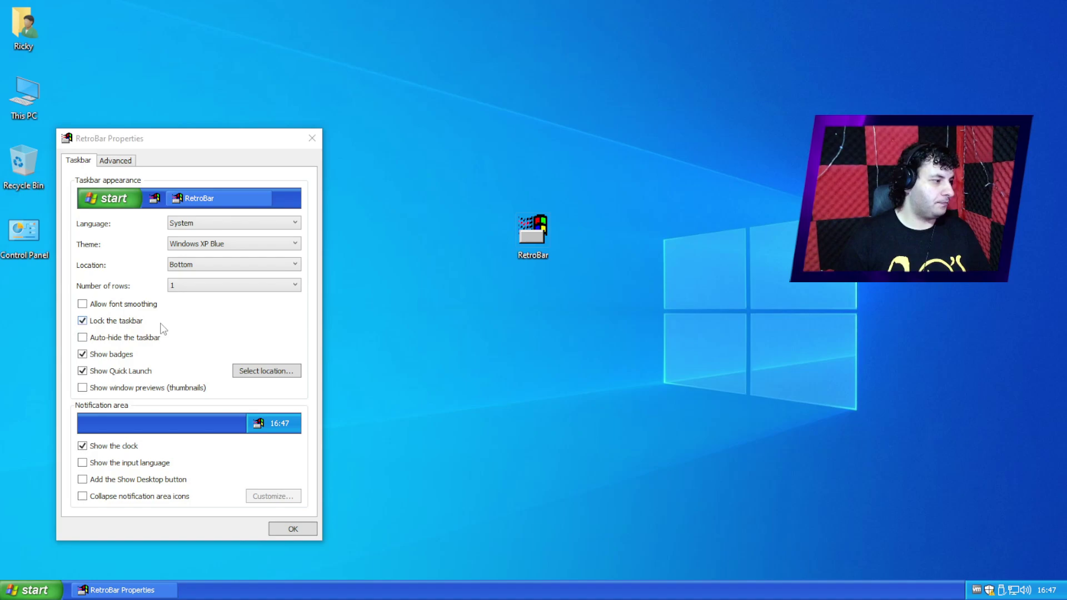
- Apply the Windows XP Embedded Style theme to the taskbar, followed by the Windows XP Olive Green theme
click(201, 248)
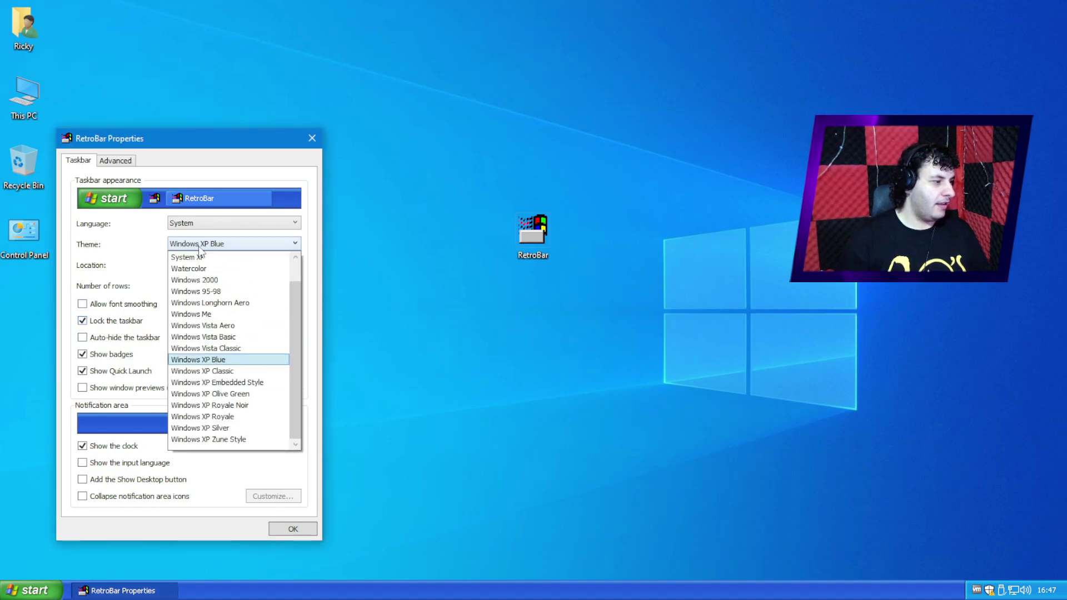
click(264, 383)
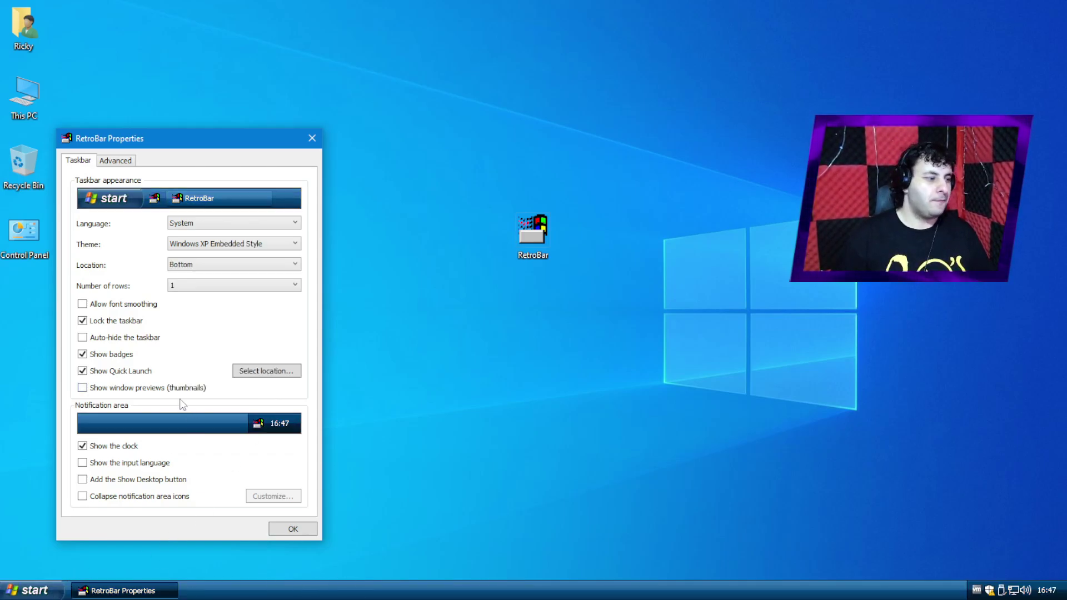
click(215, 245)
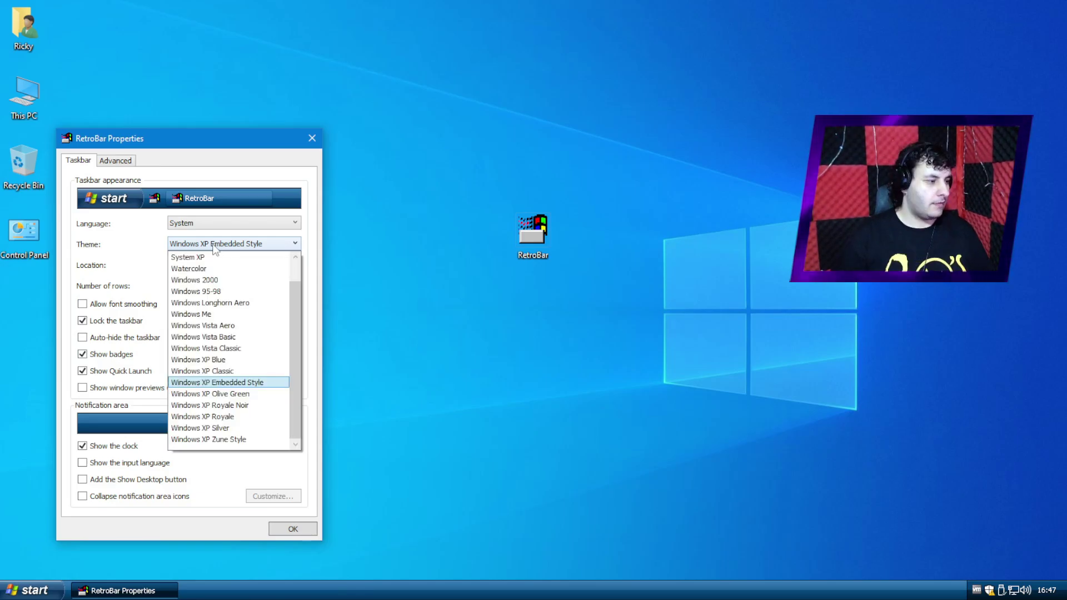
click(262, 394)
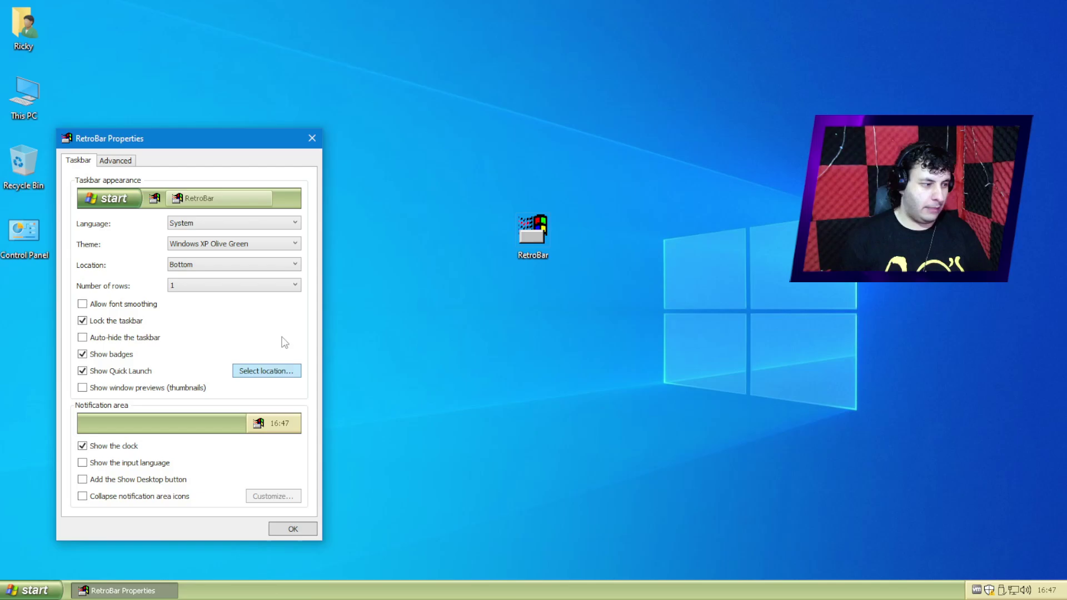
- Apply the Windows XP Silver theme to the taskbar, followed by the Windows XP Zune Style theme
click(256, 246)
click(239, 428)
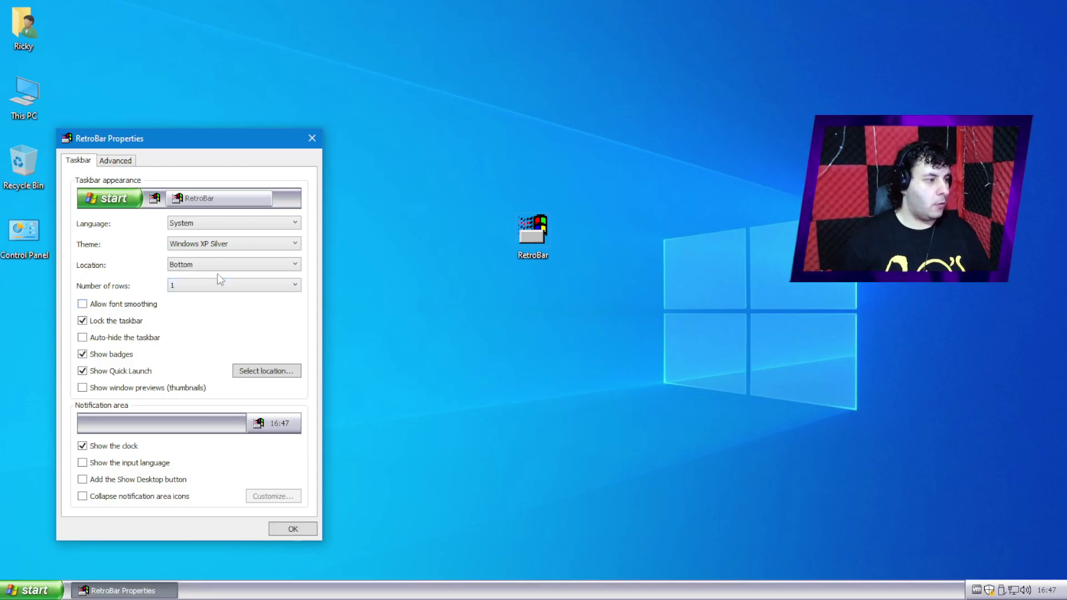
click(215, 247)
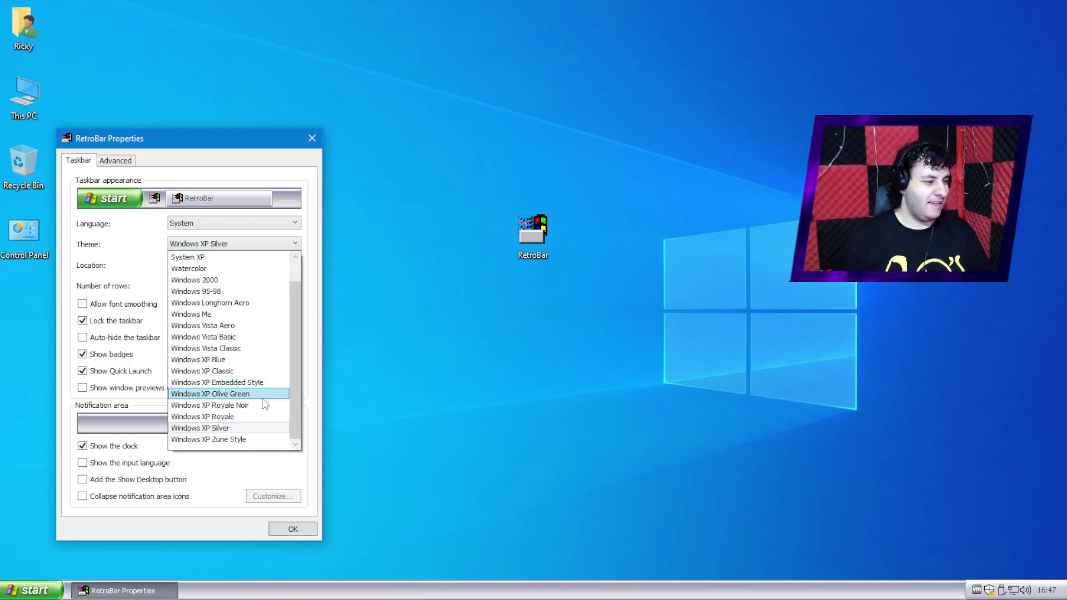
click(250, 440)
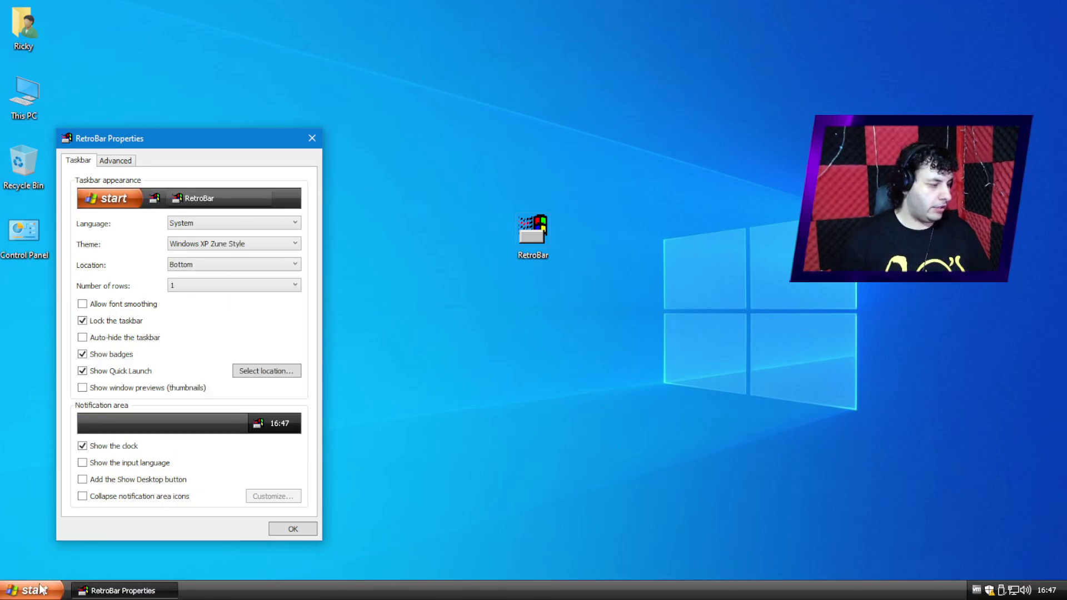
- Apply the Windows XP Royale theme to the taskbar, followed by the Windows XP Royale Noir theme
click(260, 248)
click(246, 418)
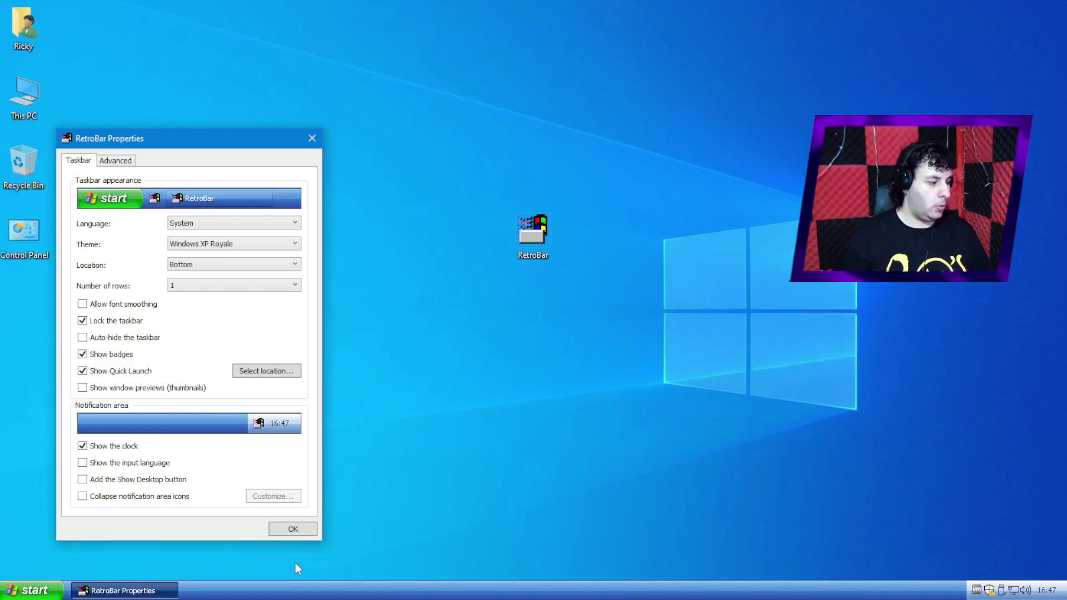
click(240, 247)
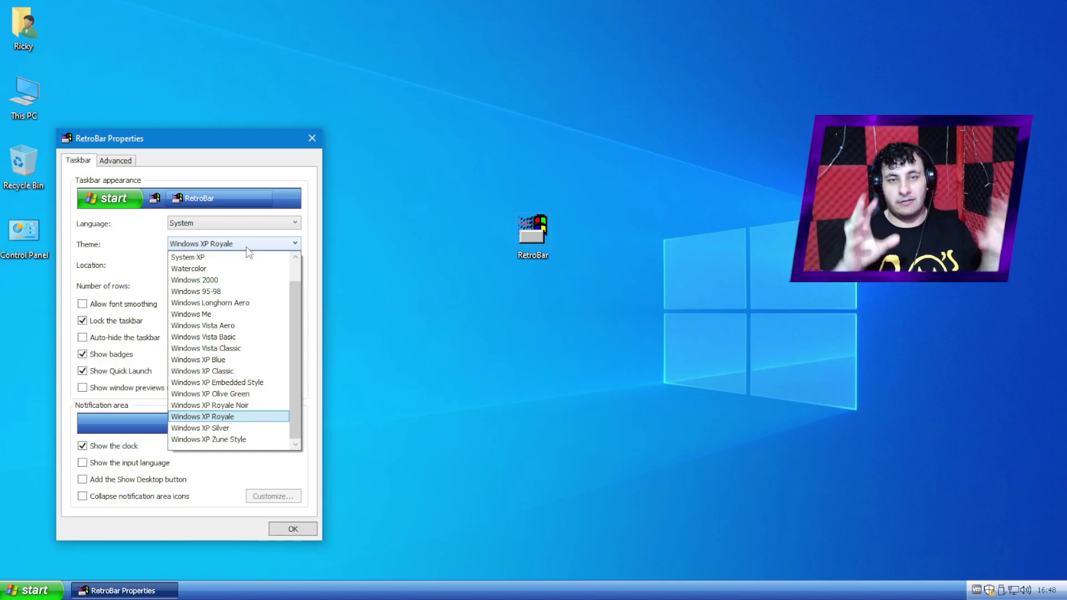
click(247, 406)
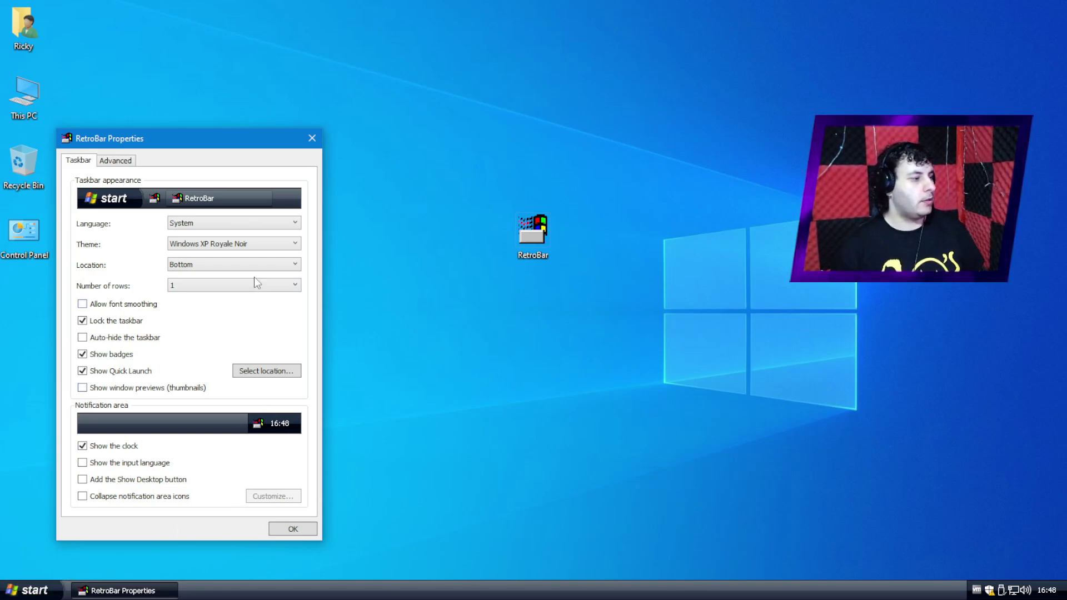
- Apply the Windows Vista Basic theme to the taskbar, followed by the Windows Vista Aero theme
click(260, 244)
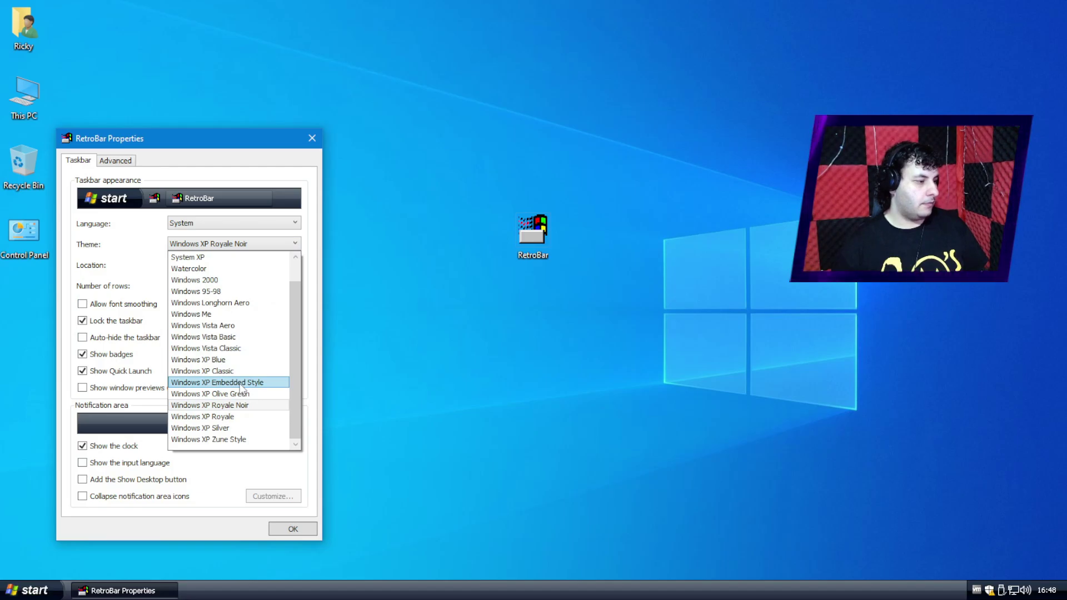
click(230, 337)
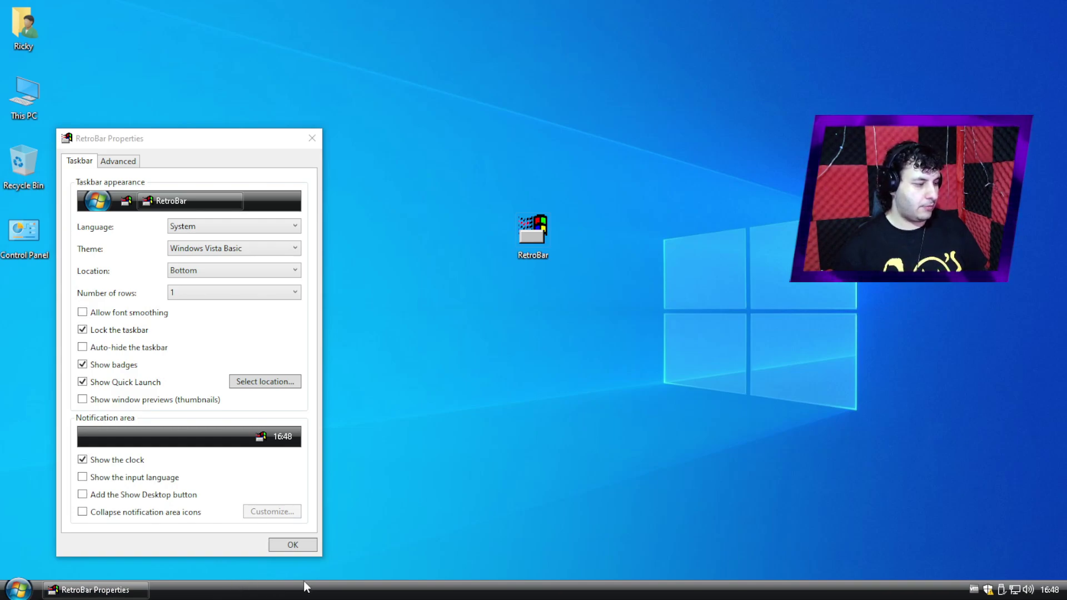
click(209, 254)
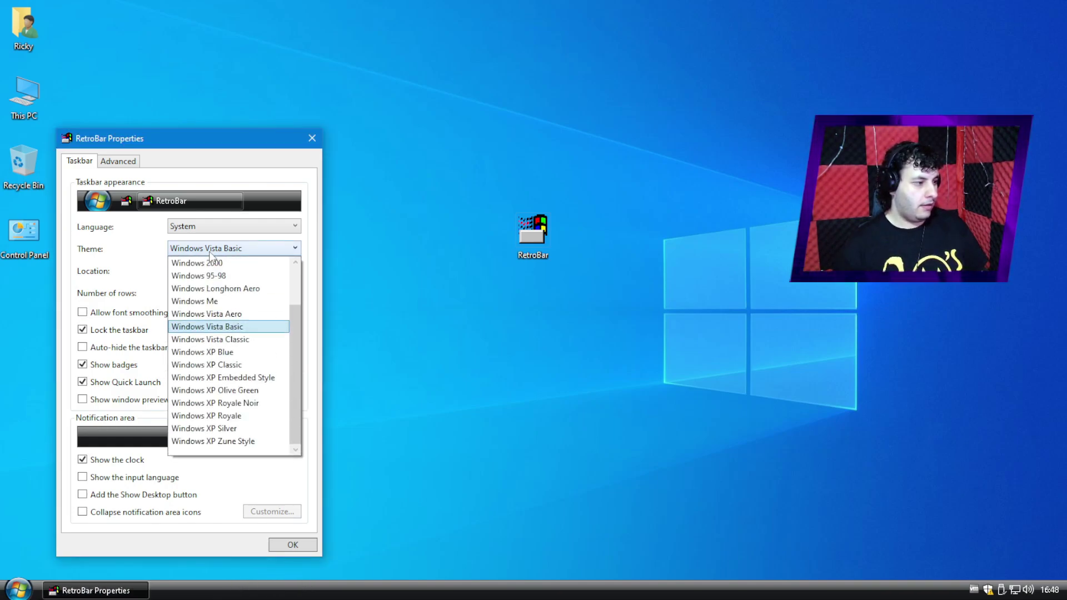
click(242, 316)
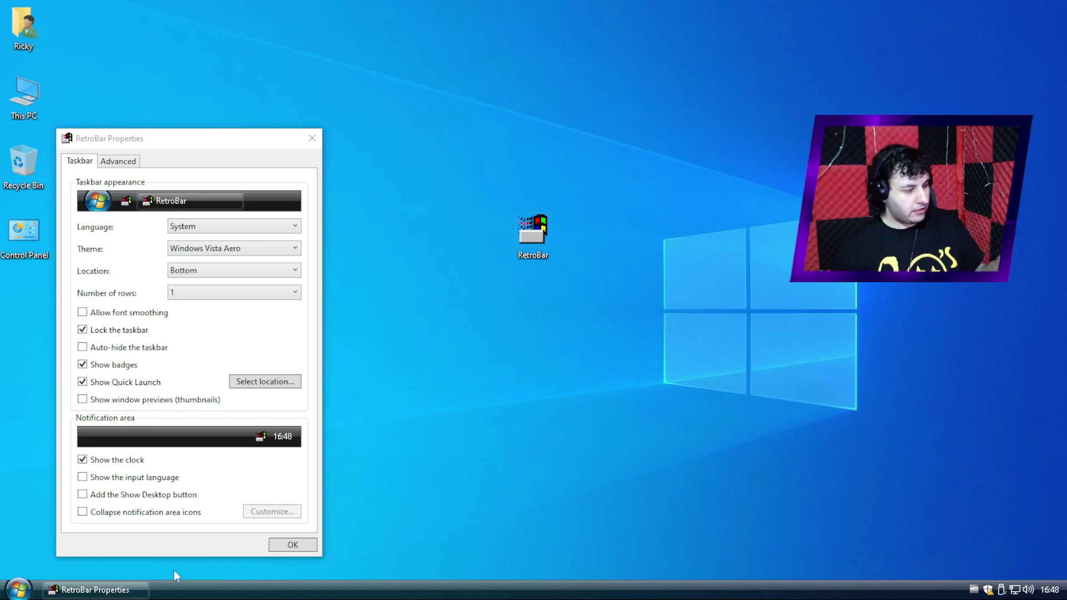
- Switch the taskbar back to the Windows Vista Basic theme for comparison, and return it to Windows Vista Aero
click(211, 250)
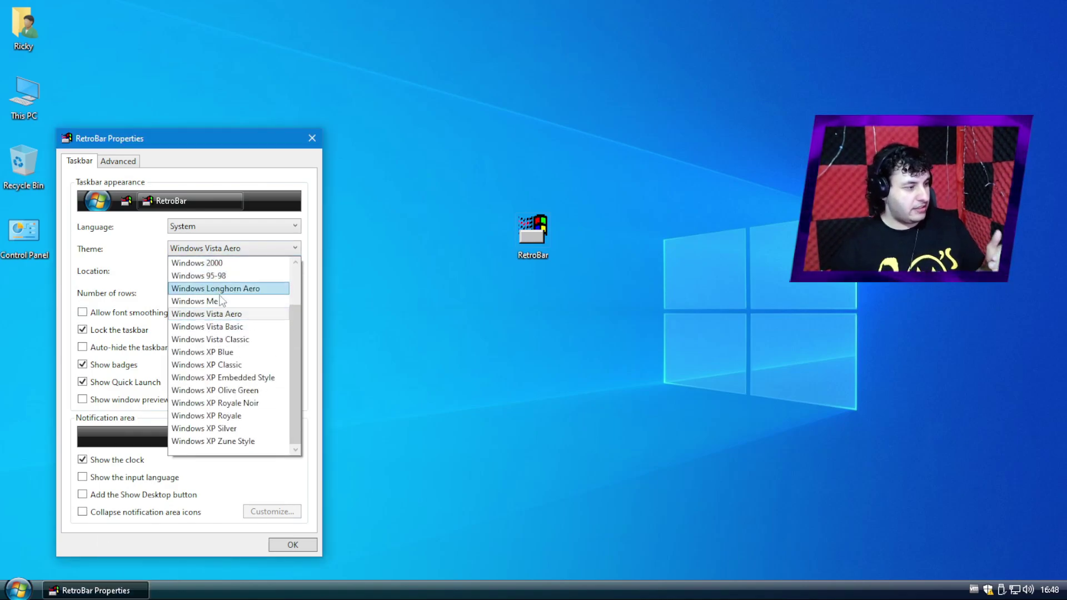
click(221, 327)
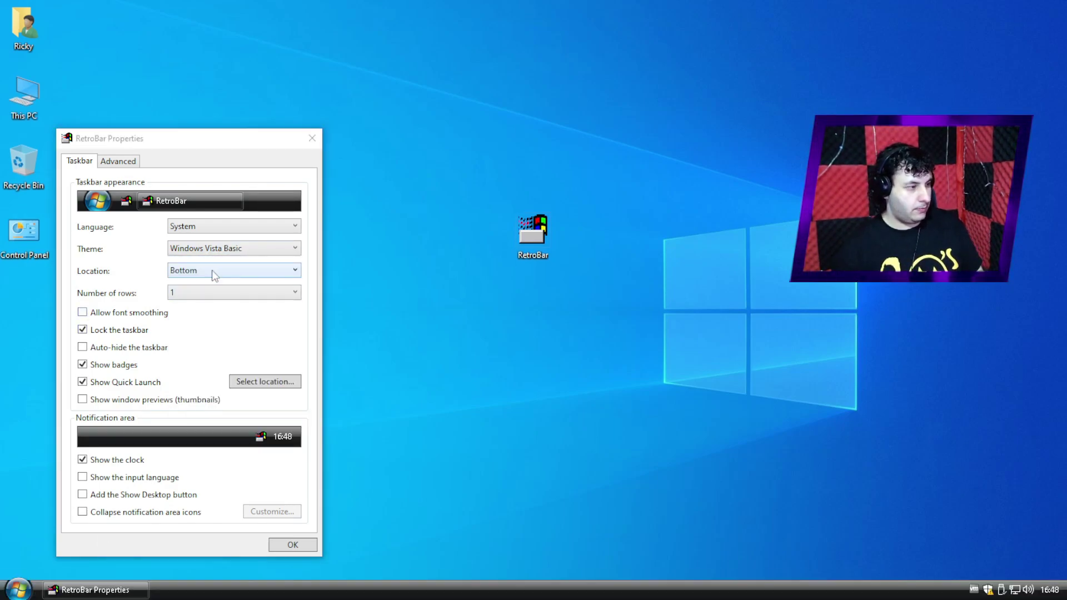
click(213, 248)
click(237, 314)
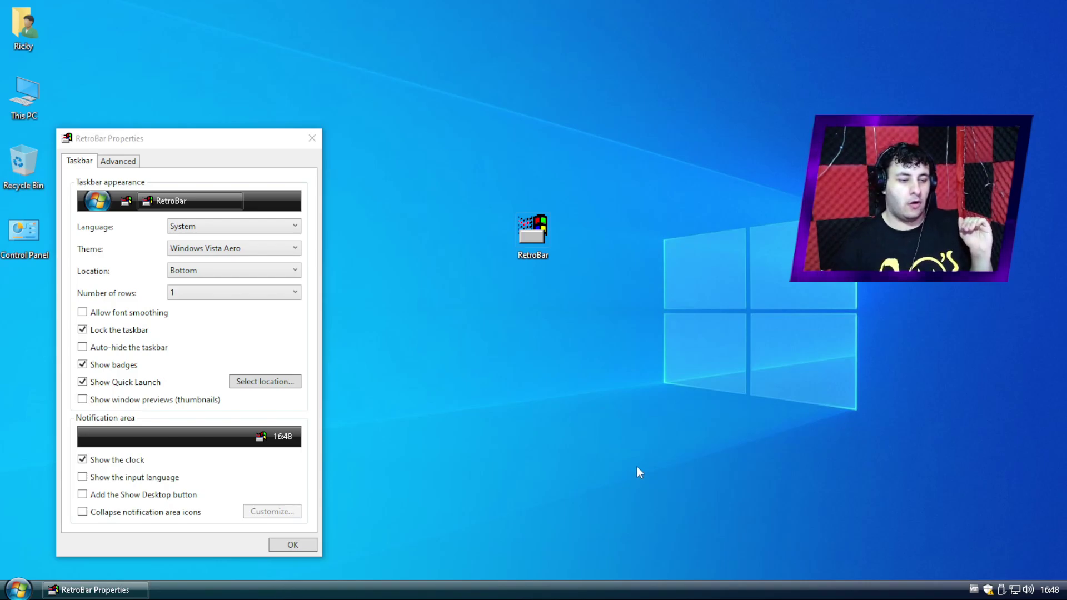
- Open the Colors page of the Windows personalization settings and keep the color choice on Custom
right_click(738, 405)
click(803, 532)
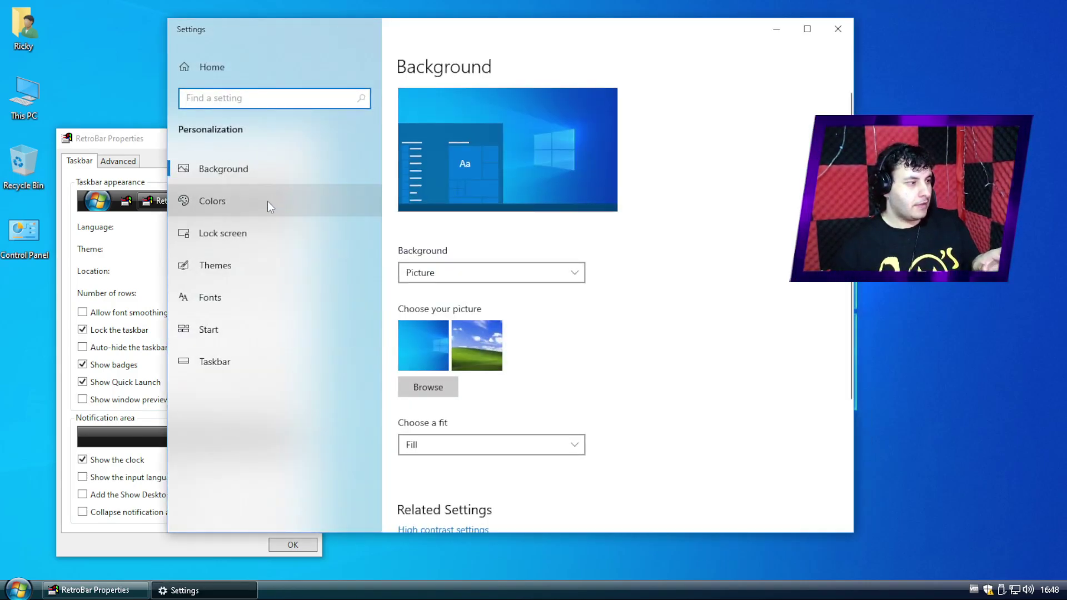
click(243, 205)
click(481, 276)
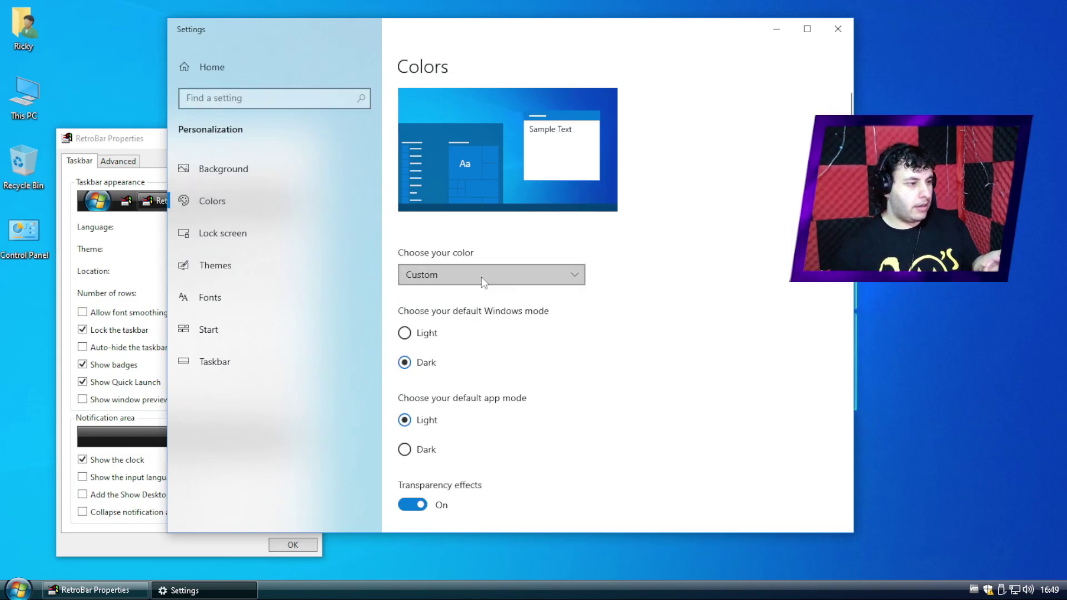
click(245, 209)
click(528, 275)
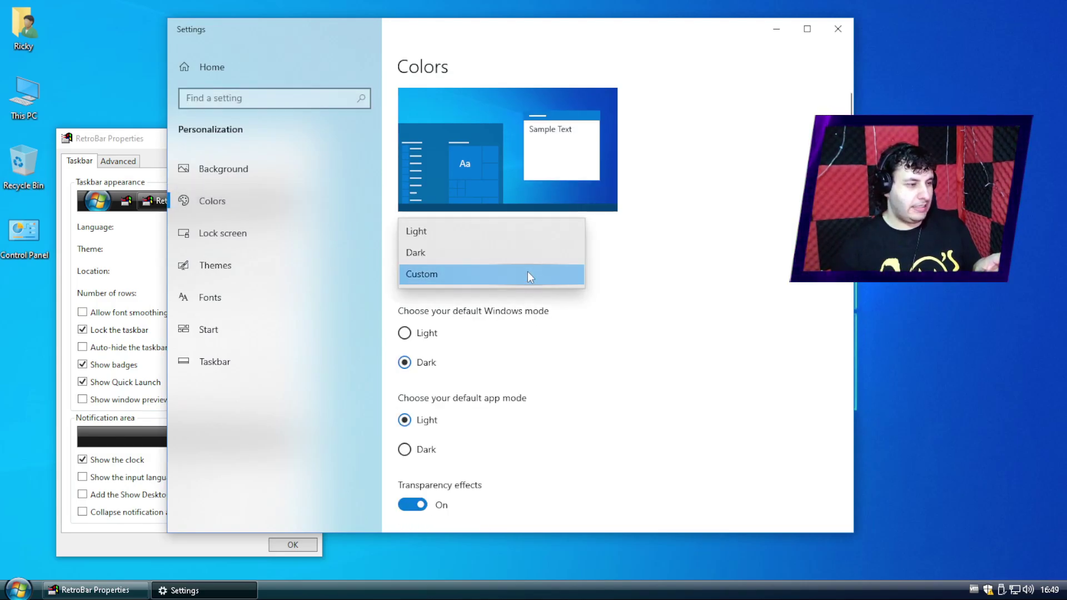
click(528, 273)
- Try a turquoise Windows accent color, set the accent to Red, and minimize the Settings window
scroll(612, 411, down, 5)
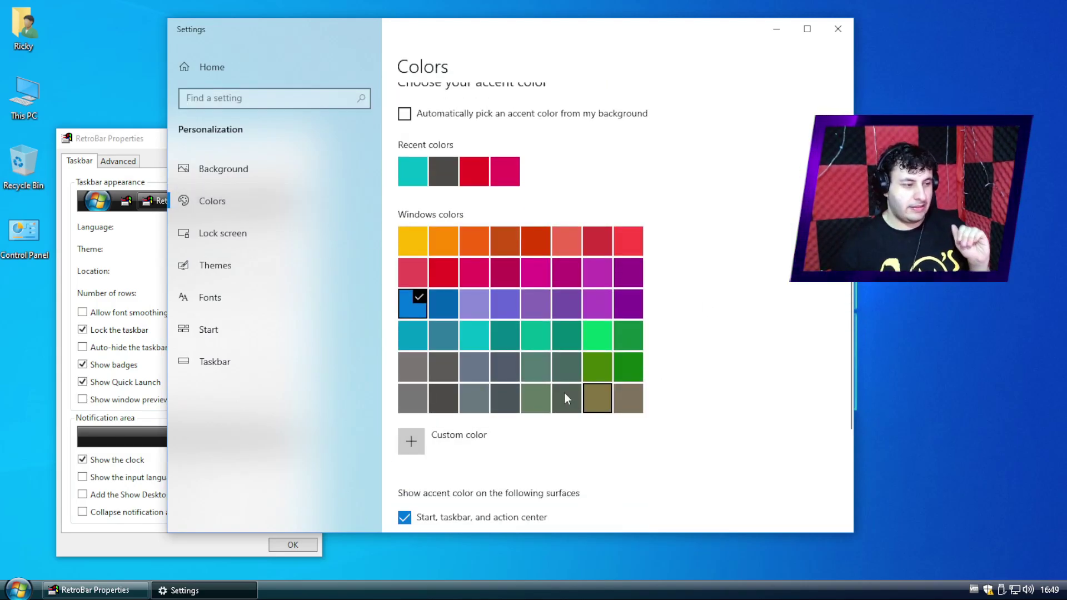
click(478, 329)
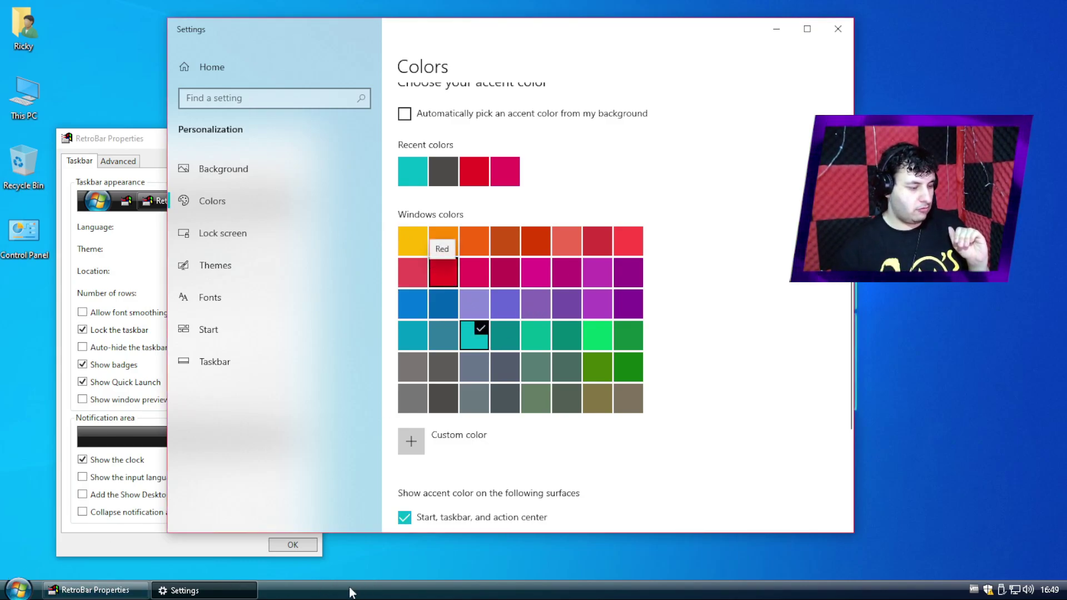
click(443, 273)
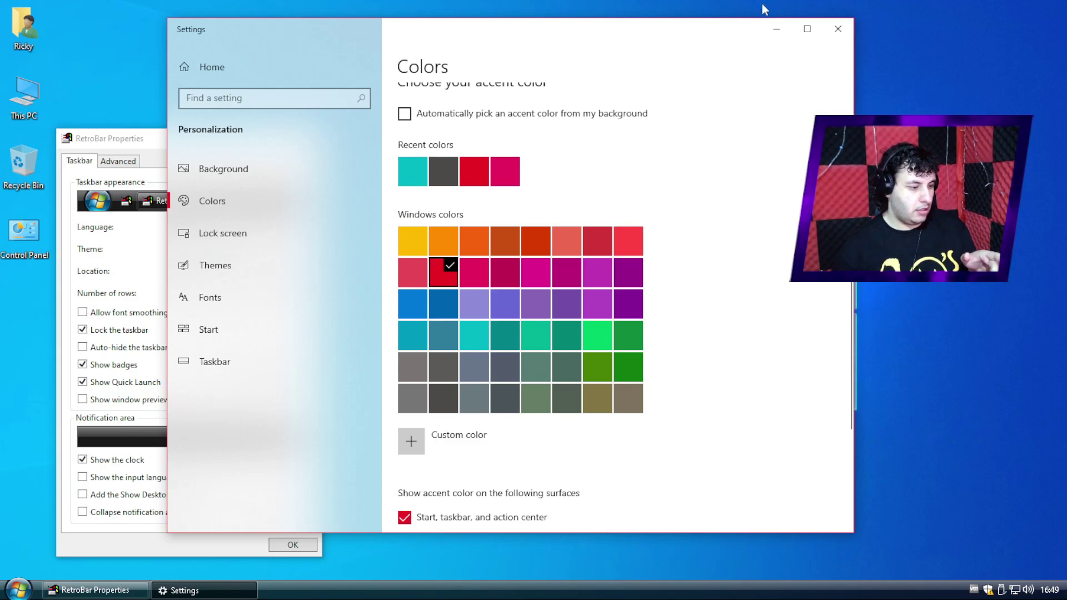
click(775, 30)
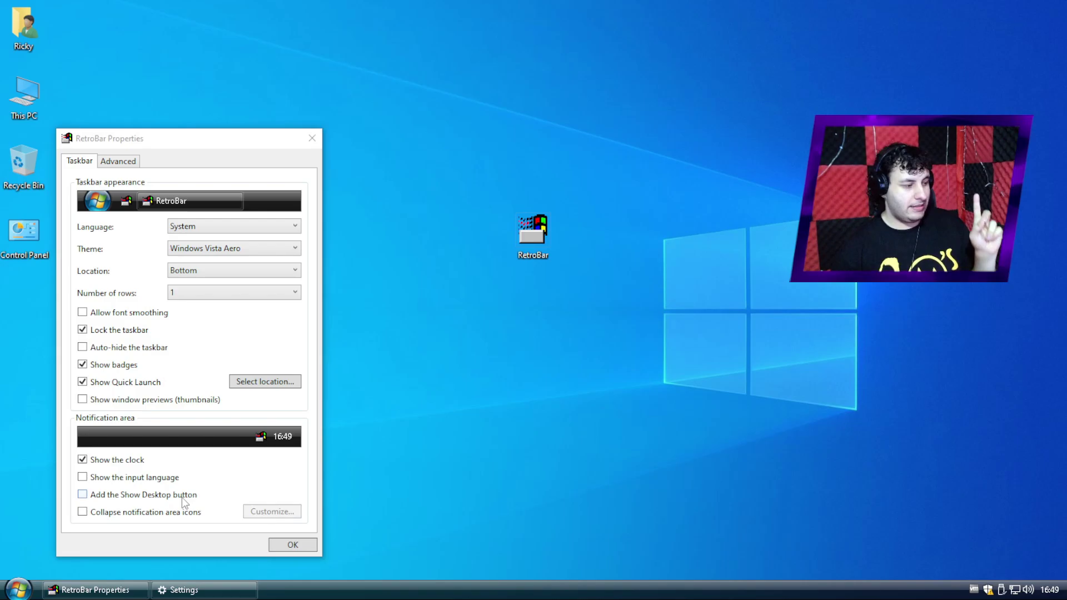
- Add the Show Desktop button to the taskbar and apply the Windows XP Blue theme
click(82, 494)
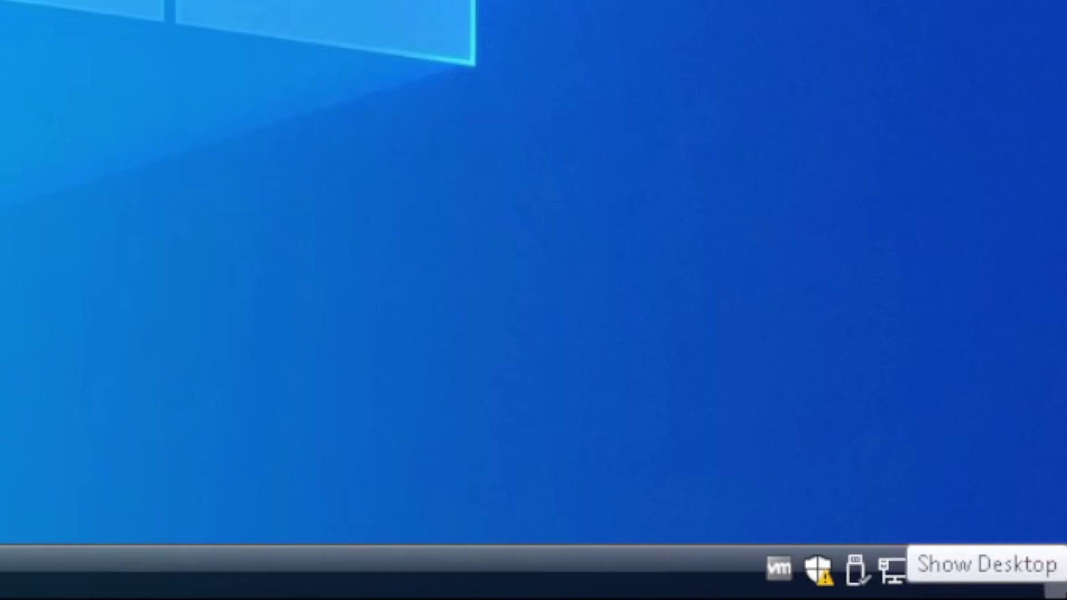
click(275, 248)
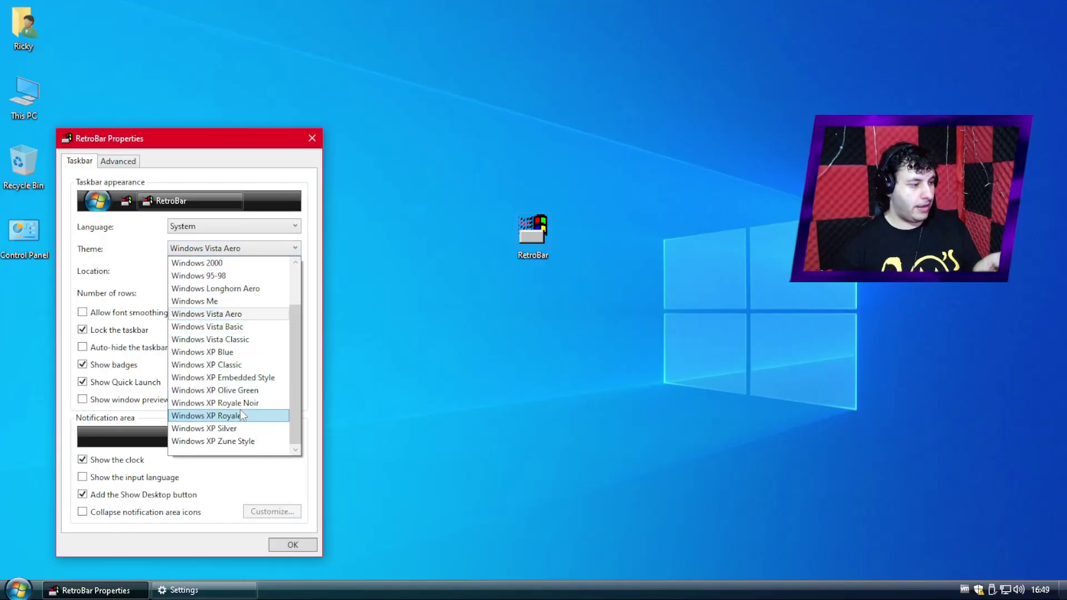
click(233, 377)
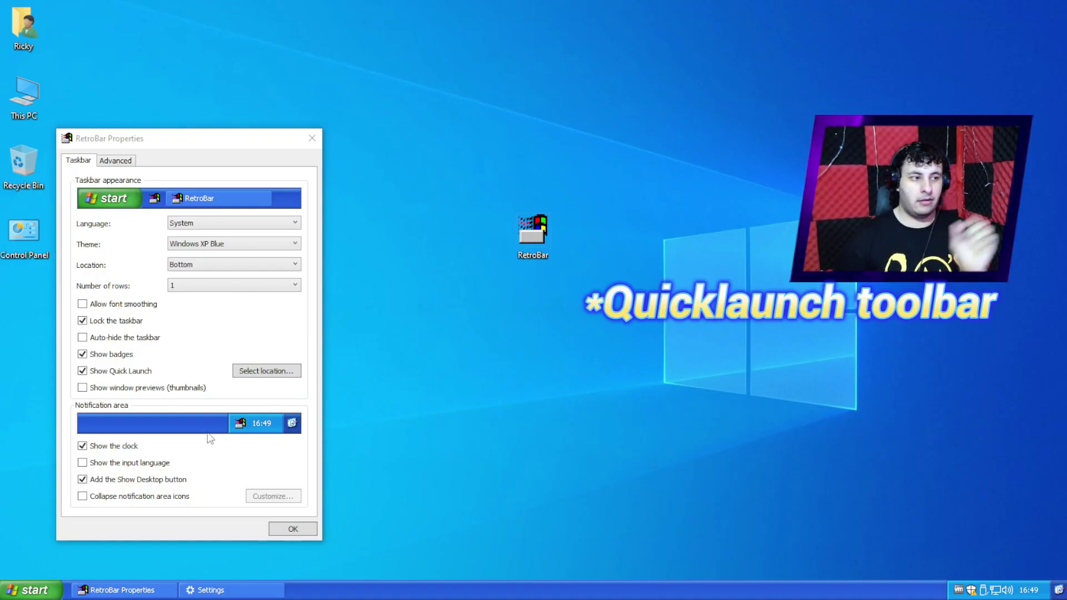
- Try the Windows Vista Aero and Windows 95-98 themes on the taskbar, and return to the Windows XP Blue theme
click(238, 243)
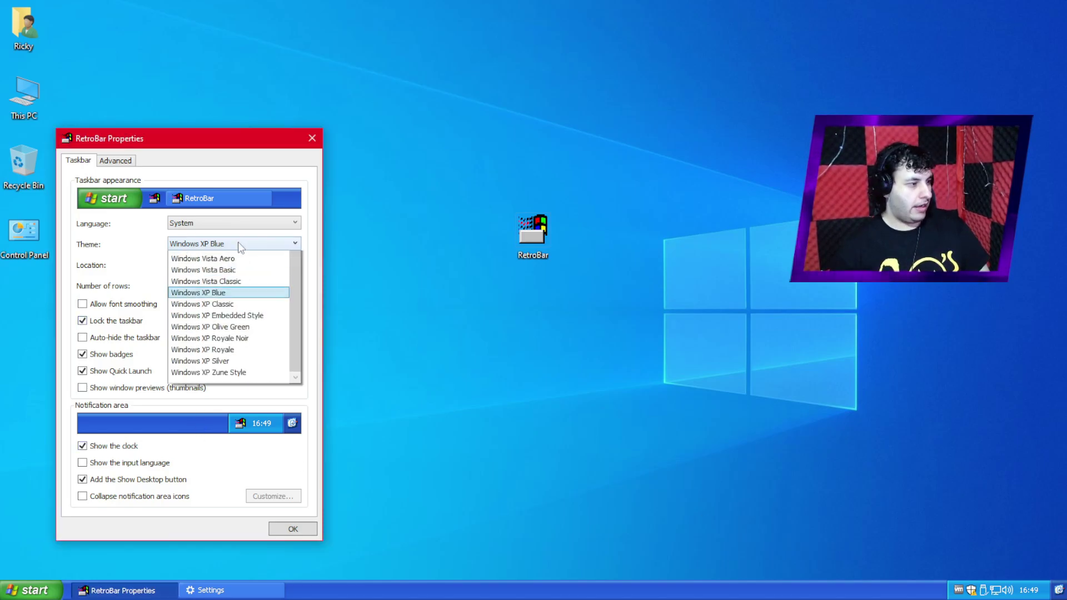
click(223, 325)
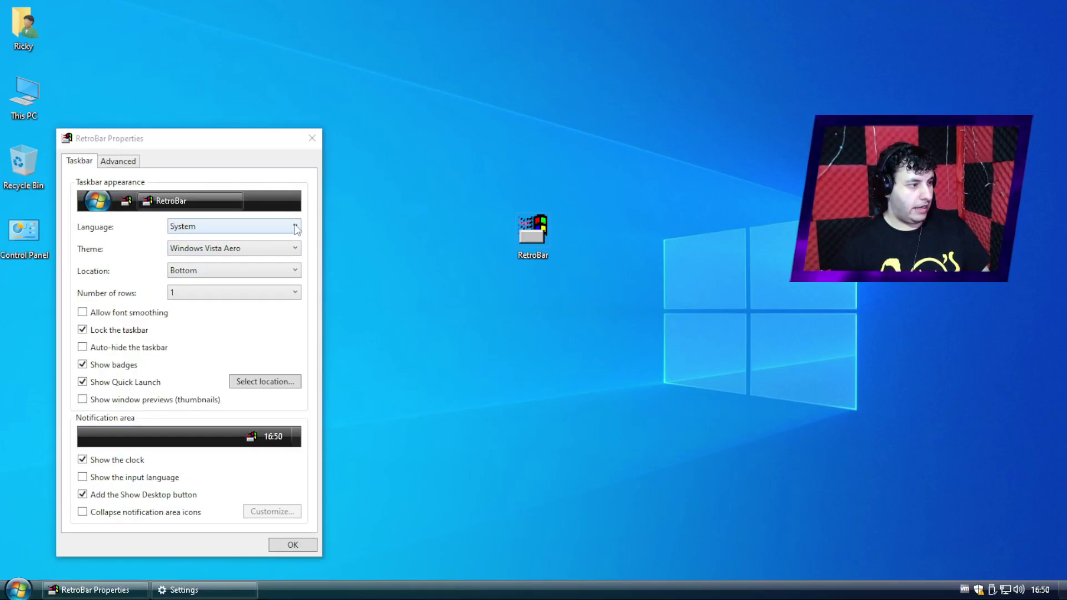
click(267, 248)
click(225, 277)
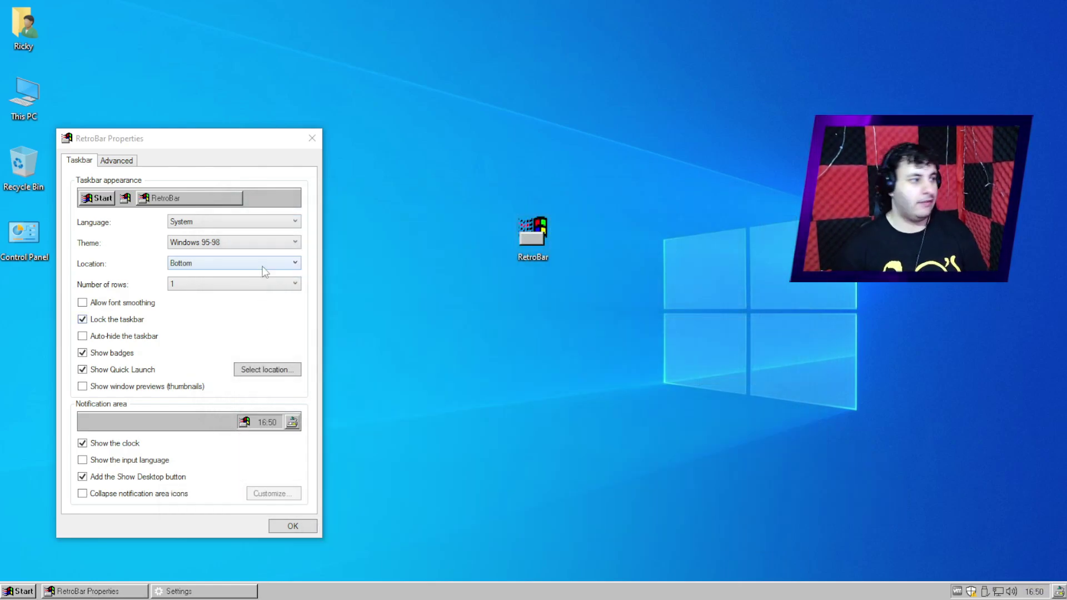
click(263, 242)
click(217, 357)
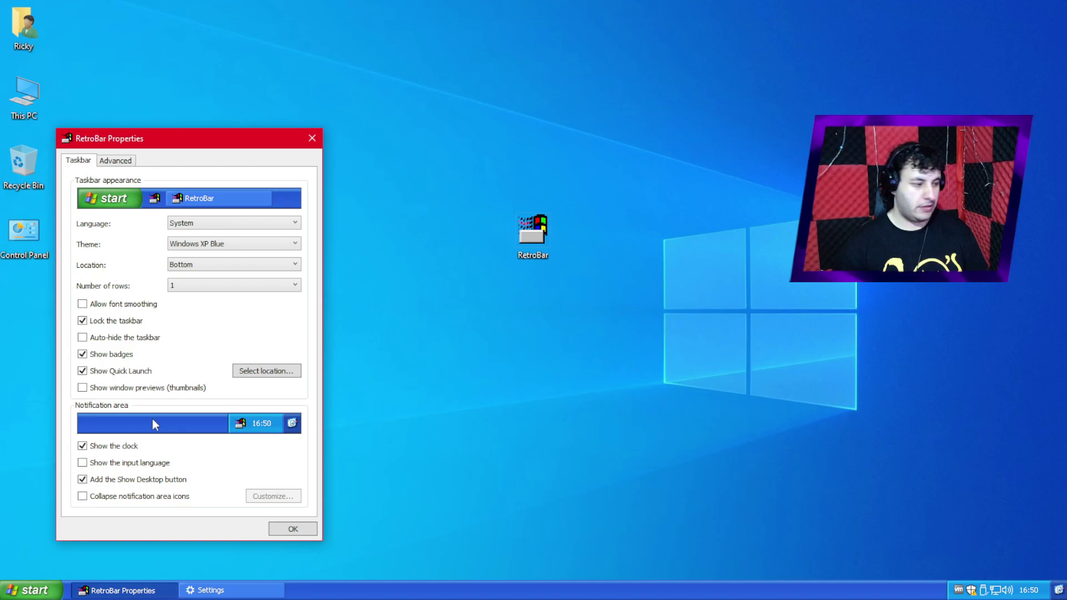
- Hide Quick Launch and show it again, and turn on window previews (thumbnails) for the taskbar
click(121, 371)
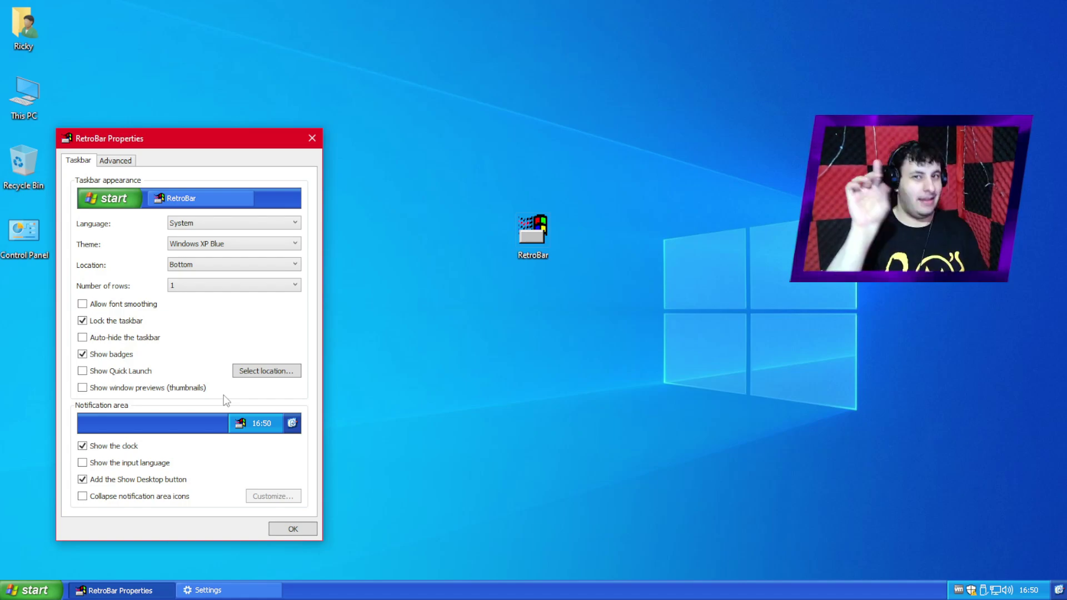
click(120, 372)
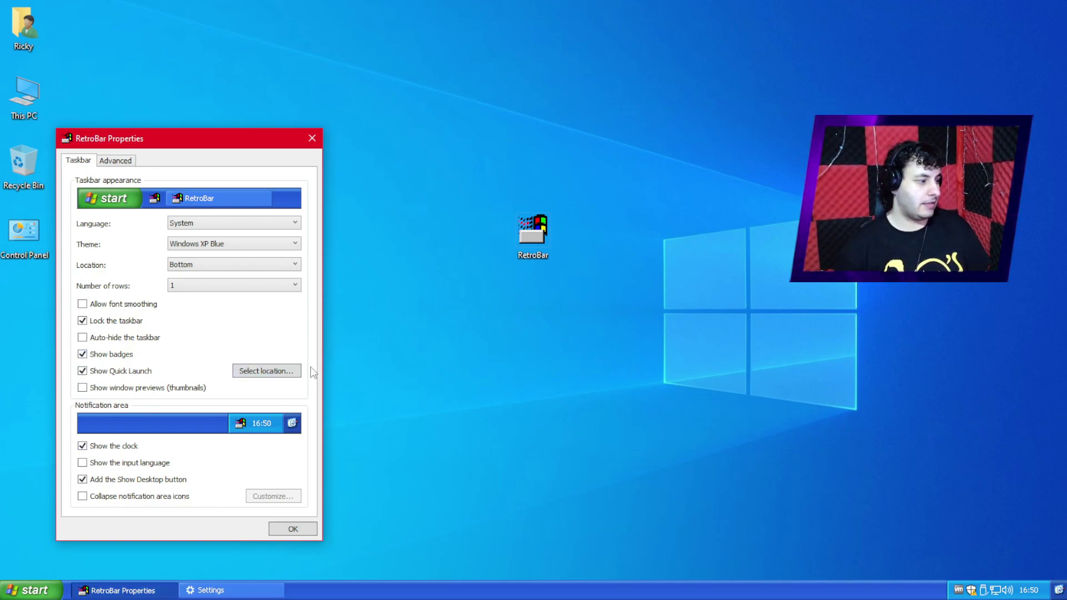
click(142, 391)
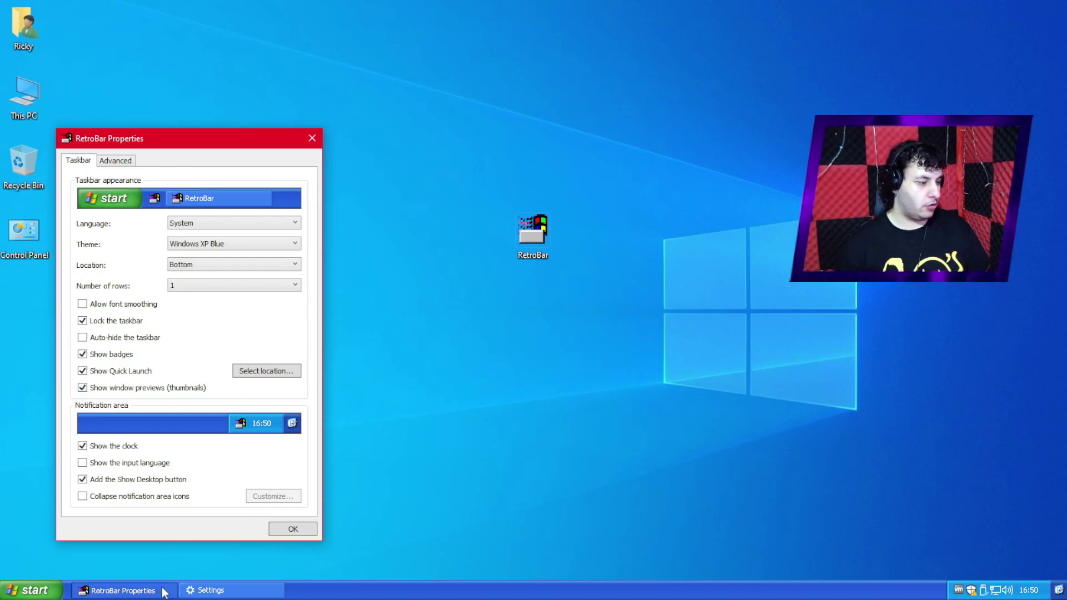
mouse_move(143, 590)
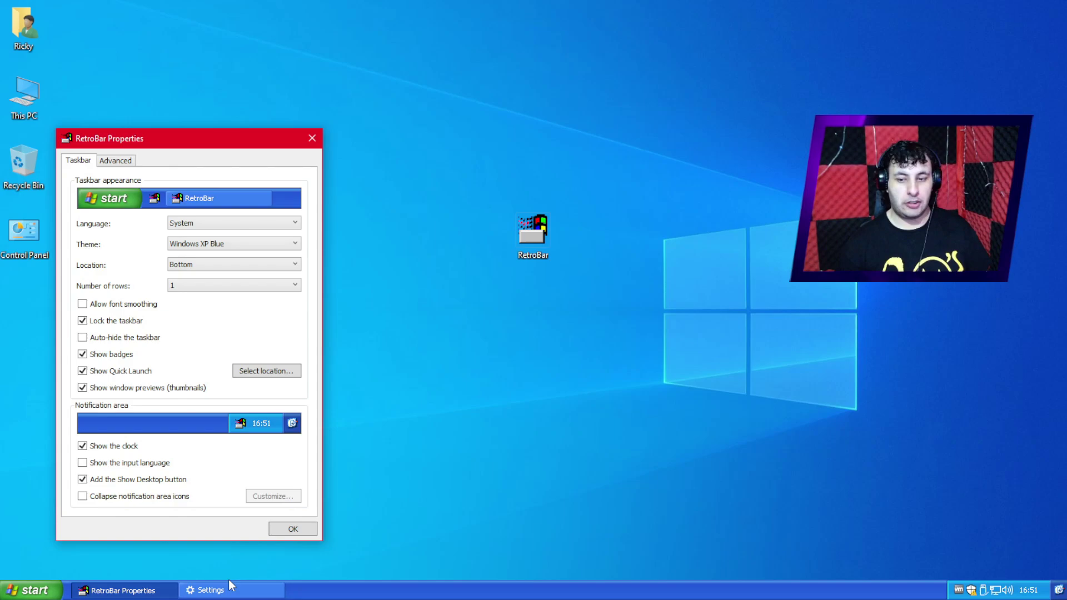
- Try font smoothing on the taskbar and turn it off again
mouse_move(216, 592)
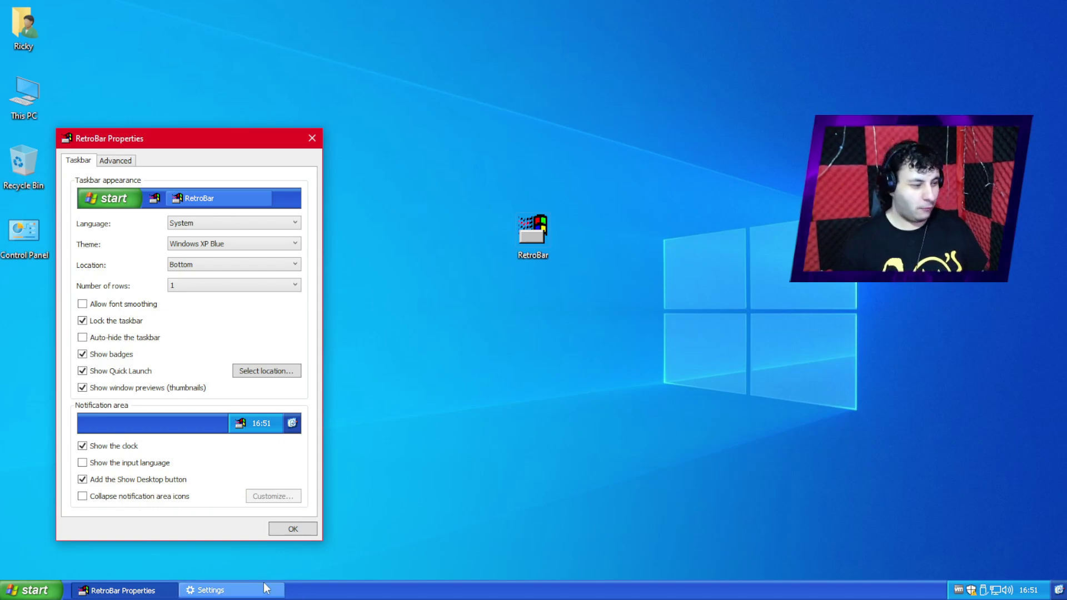
click(83, 305)
click(133, 306)
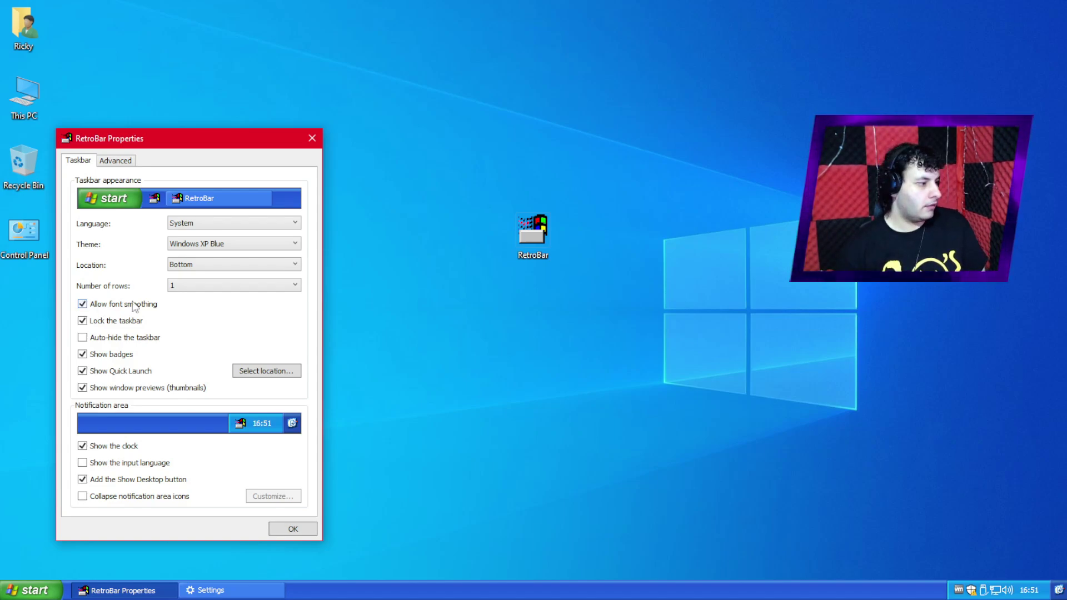
click(119, 306)
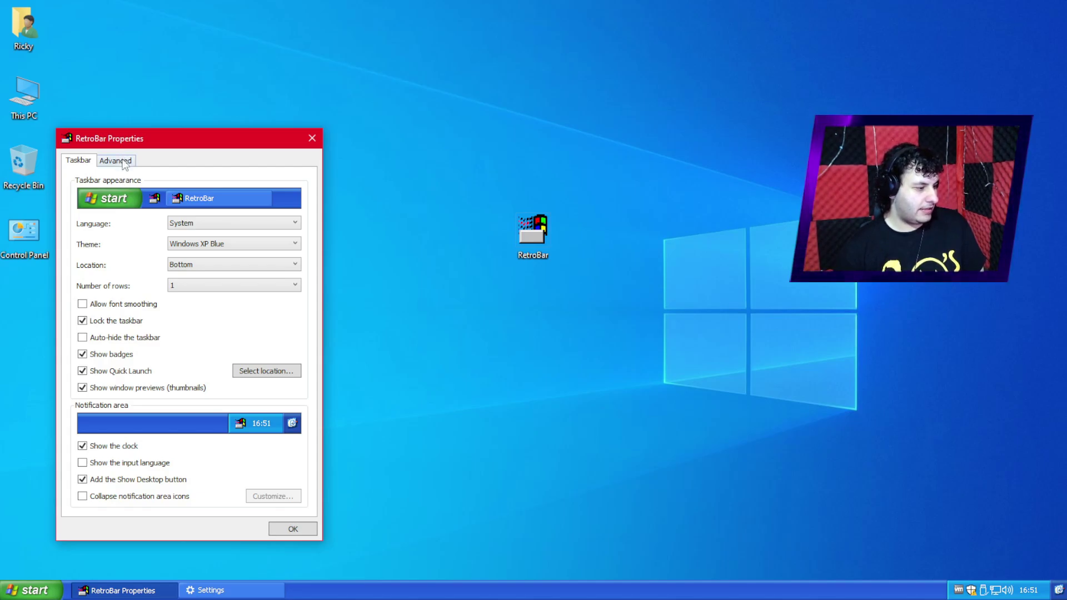
- Turn on collapsing of notification area icons, and test collapsing and expanding the tray icons
click(152, 499)
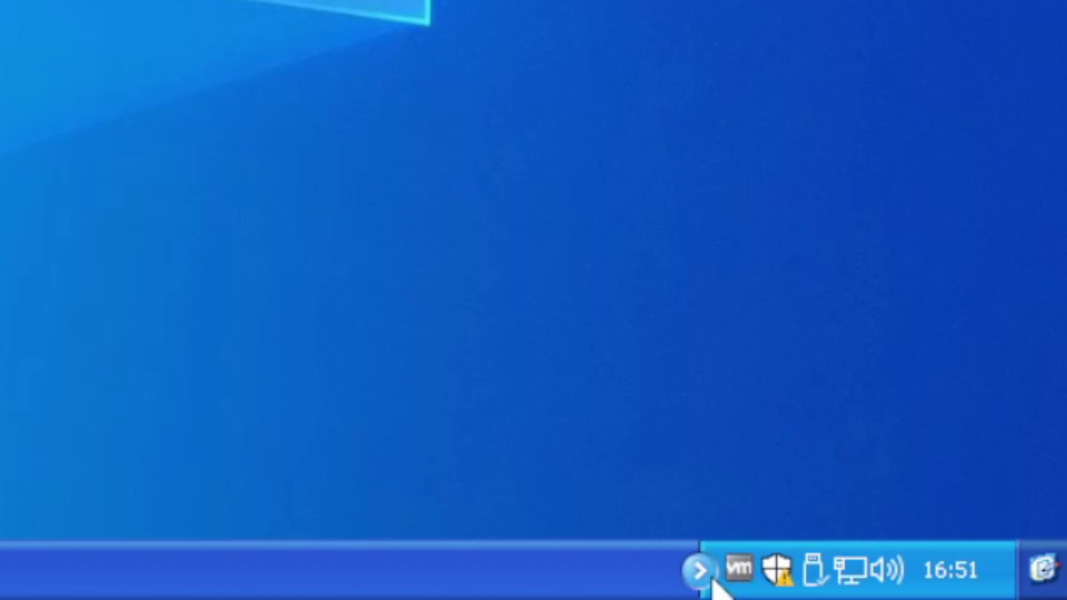
click(711, 578)
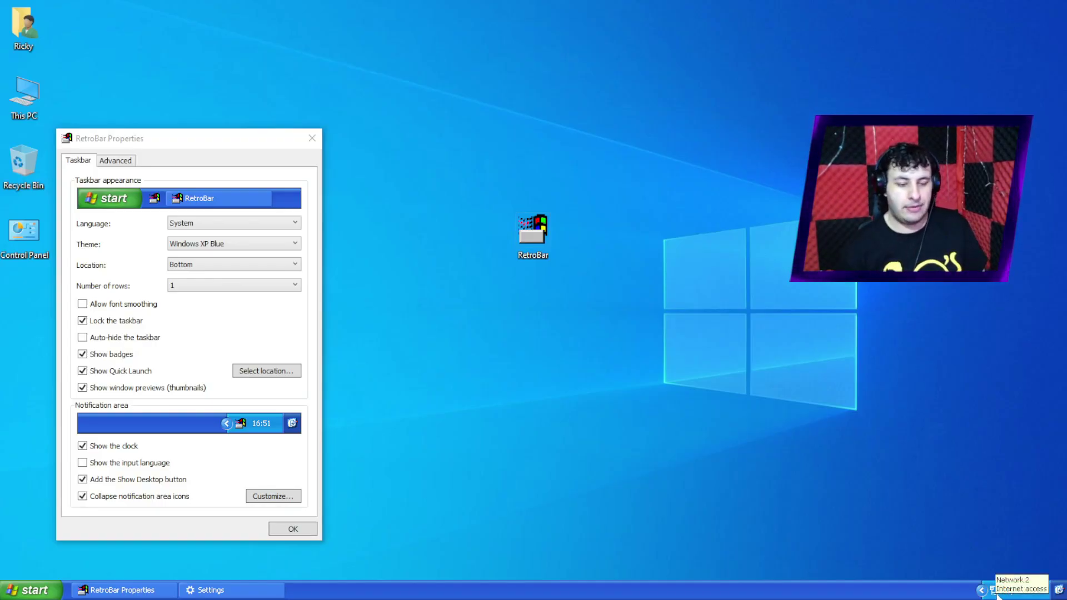
click(981, 590)
click(981, 590)
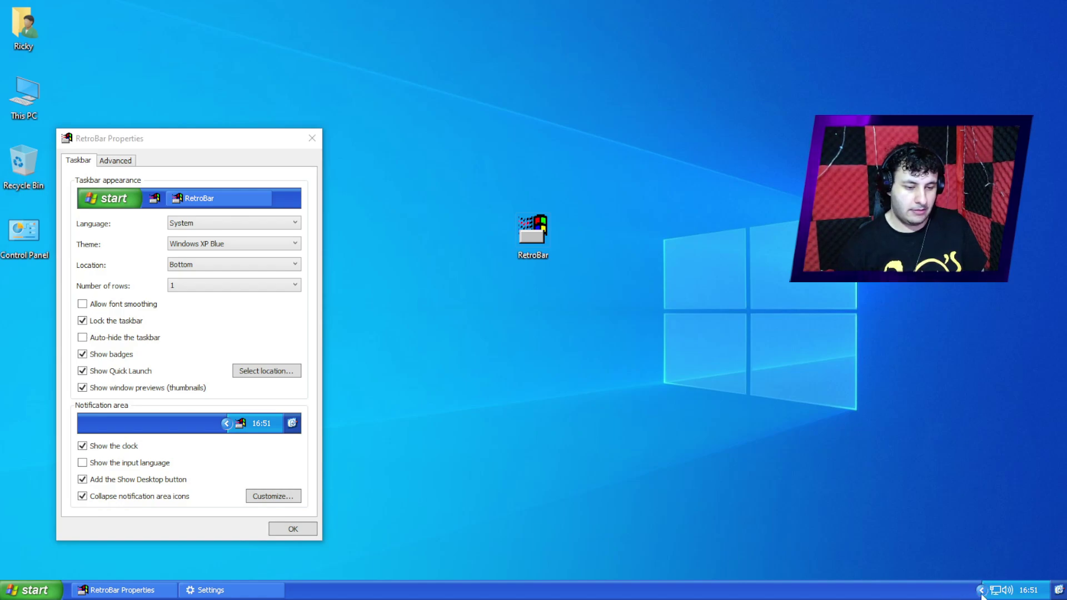
click(981, 590)
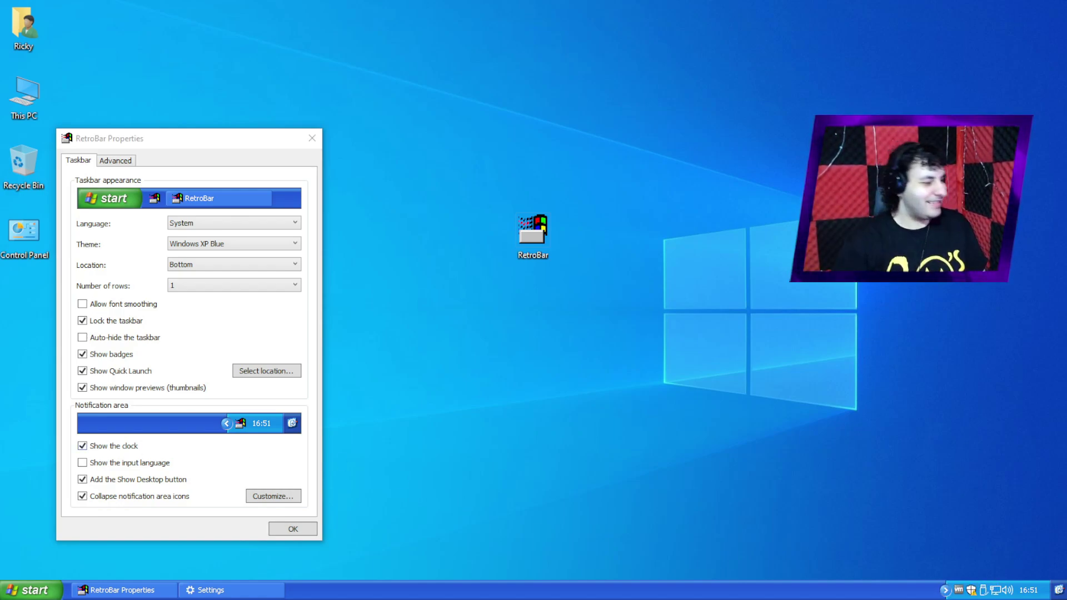
- Show the input language in the notification area and hide it again
click(123, 465)
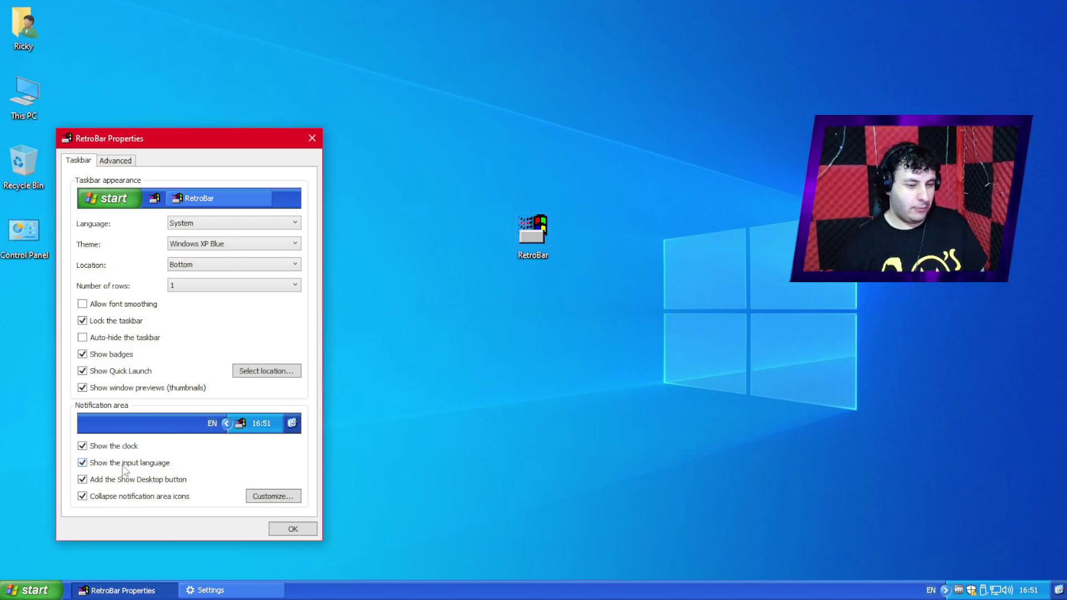
click(932, 591)
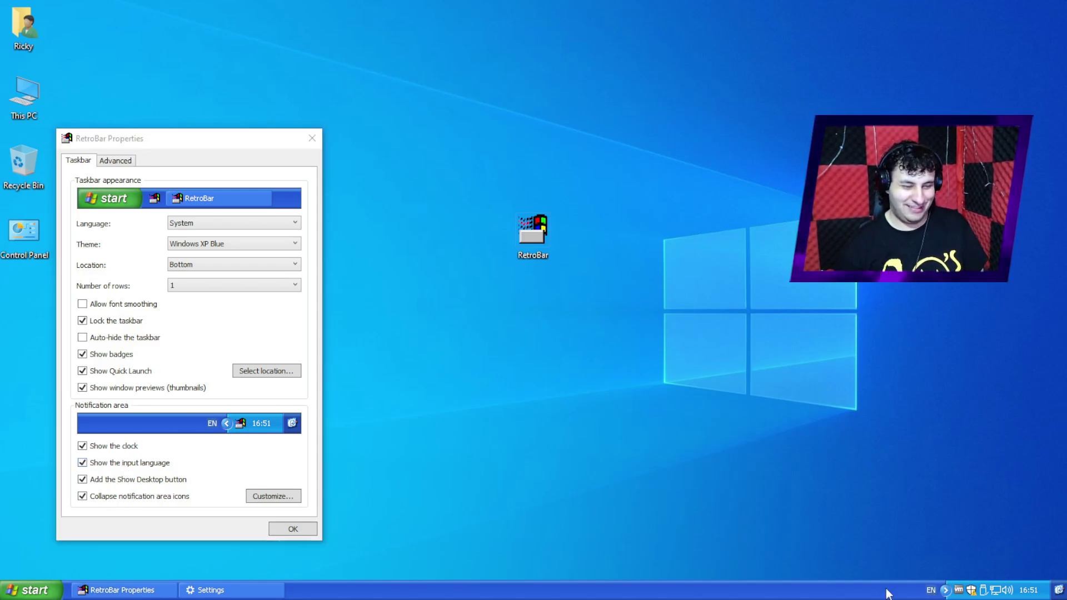
click(98, 465)
- Show the taskbar on multiple displays and set tasks to appear on the same taskbar as window
click(116, 160)
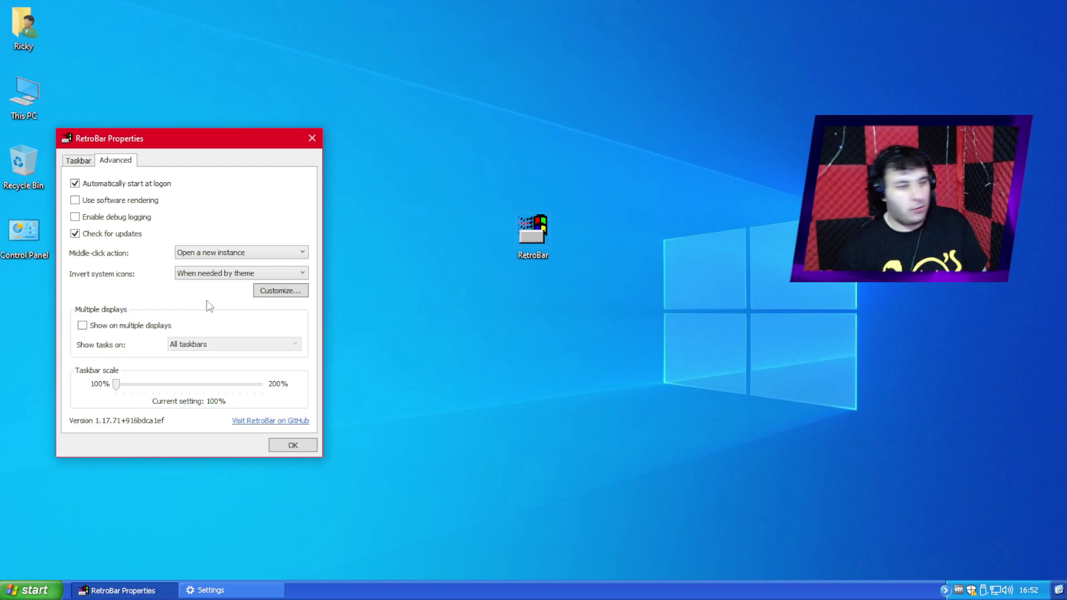
click(132, 330)
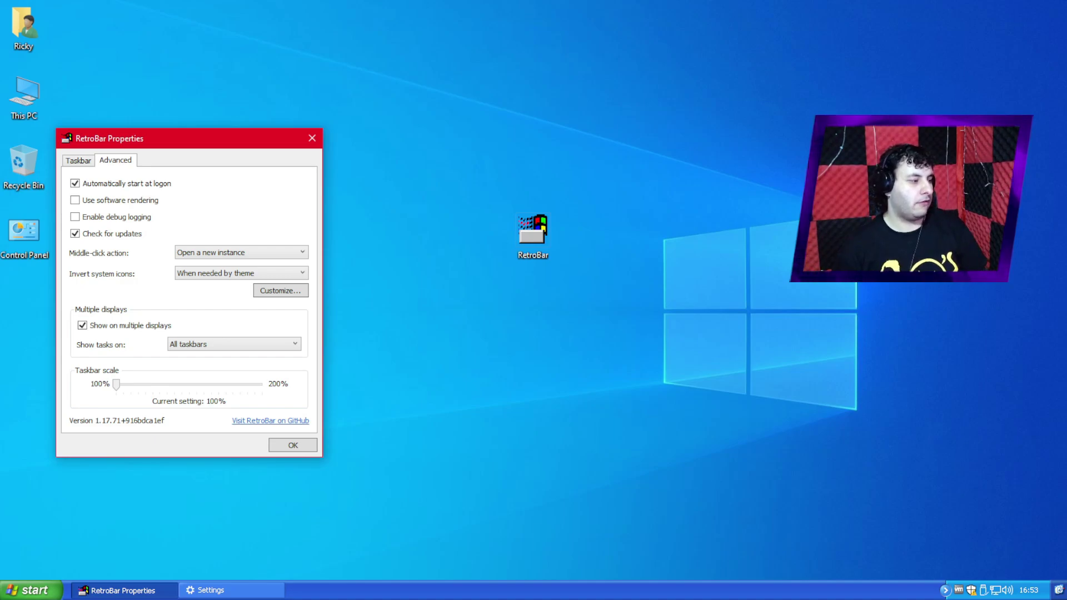
click(231, 344)
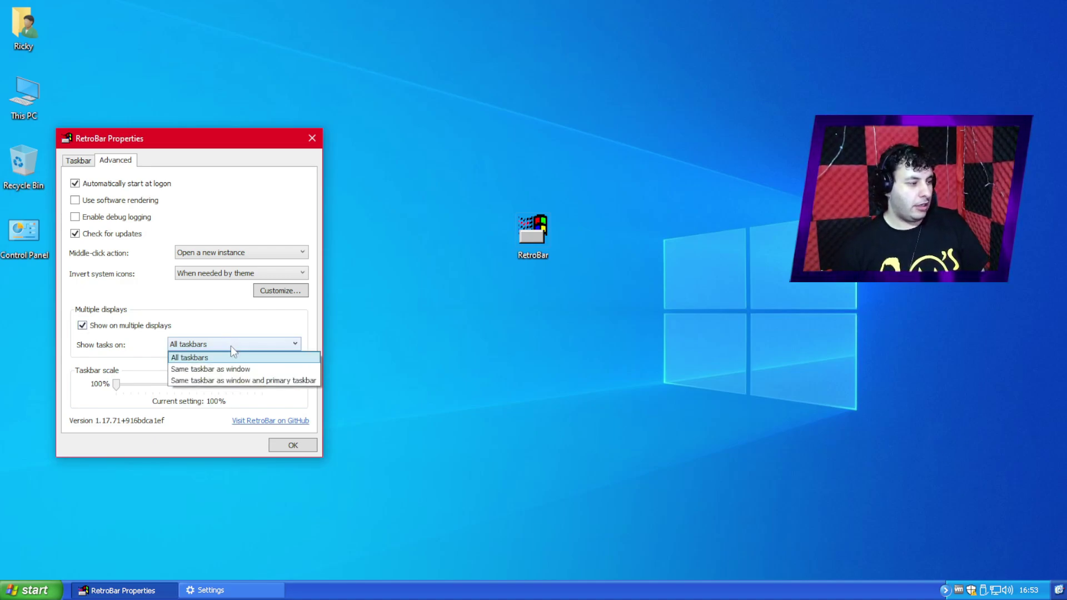
click(247, 371)
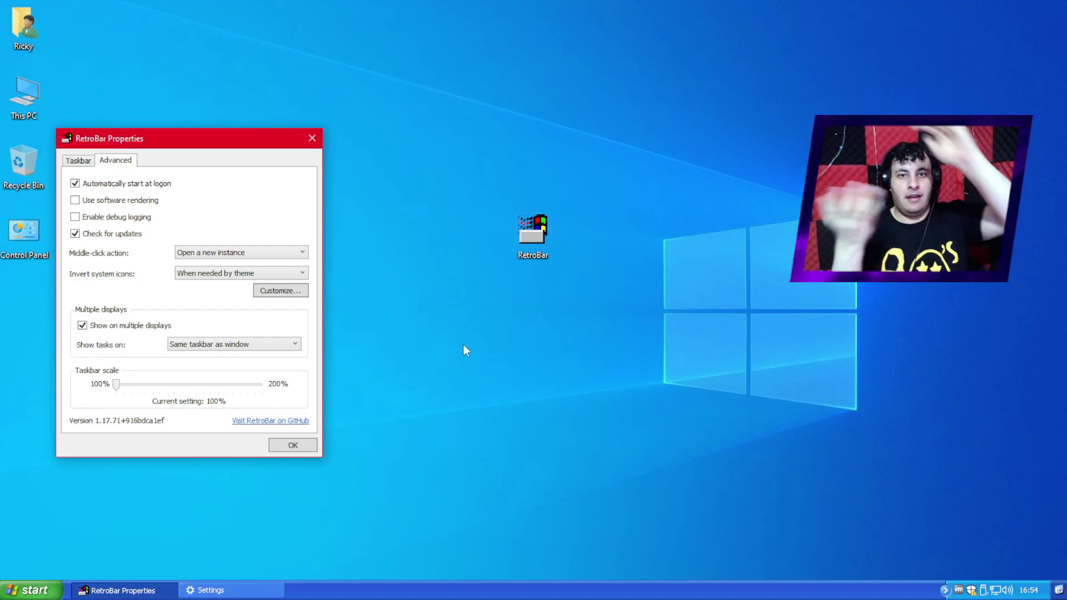
click(238, 343)
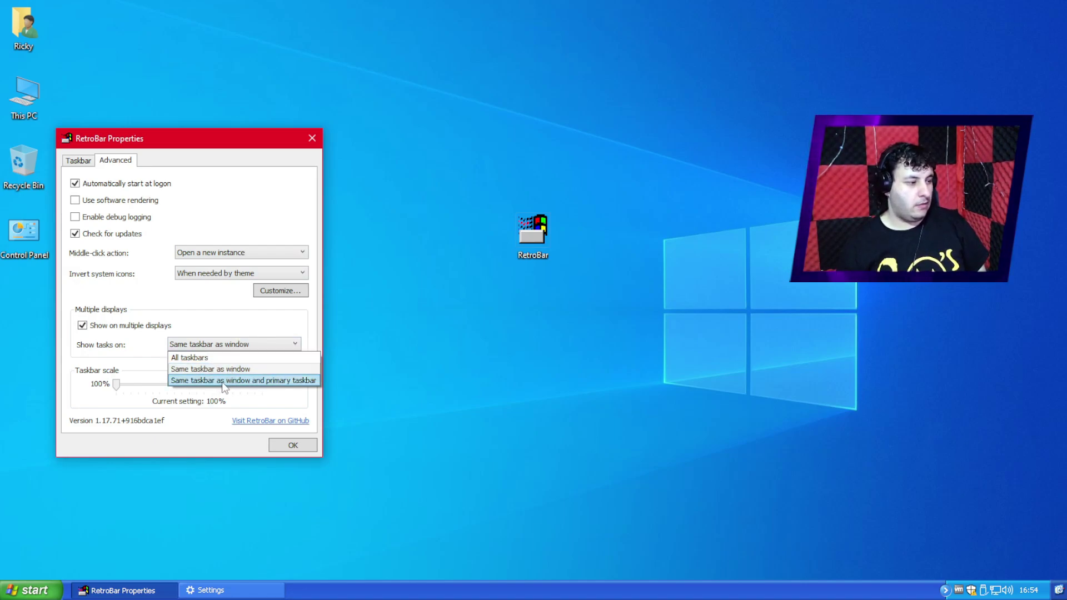
click(201, 433)
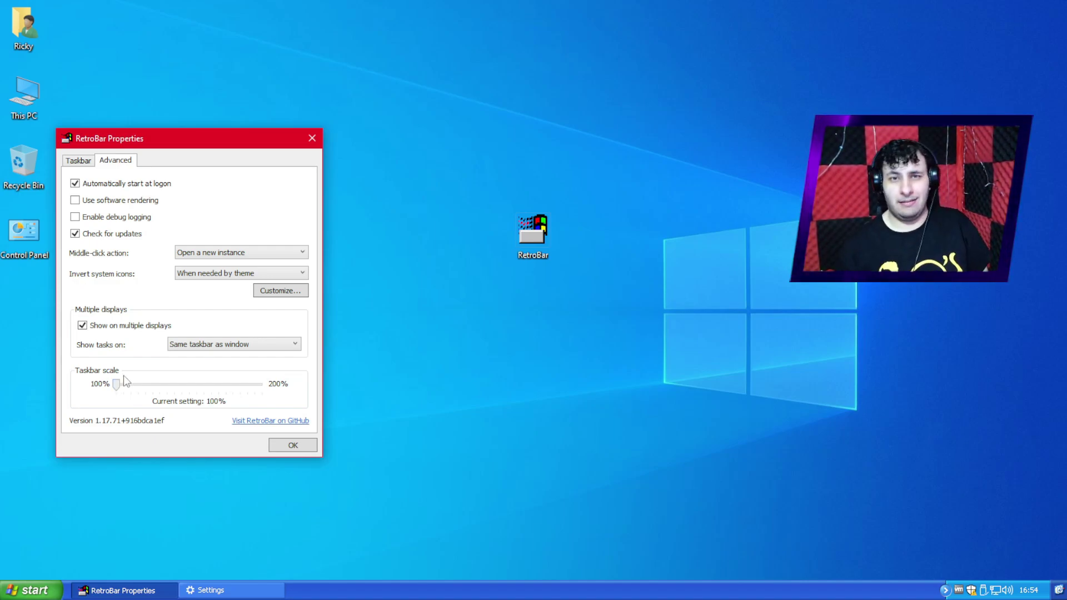
- Try a taskbar scale of 200% and return it to 100%
drag(121, 391, 678, 466)
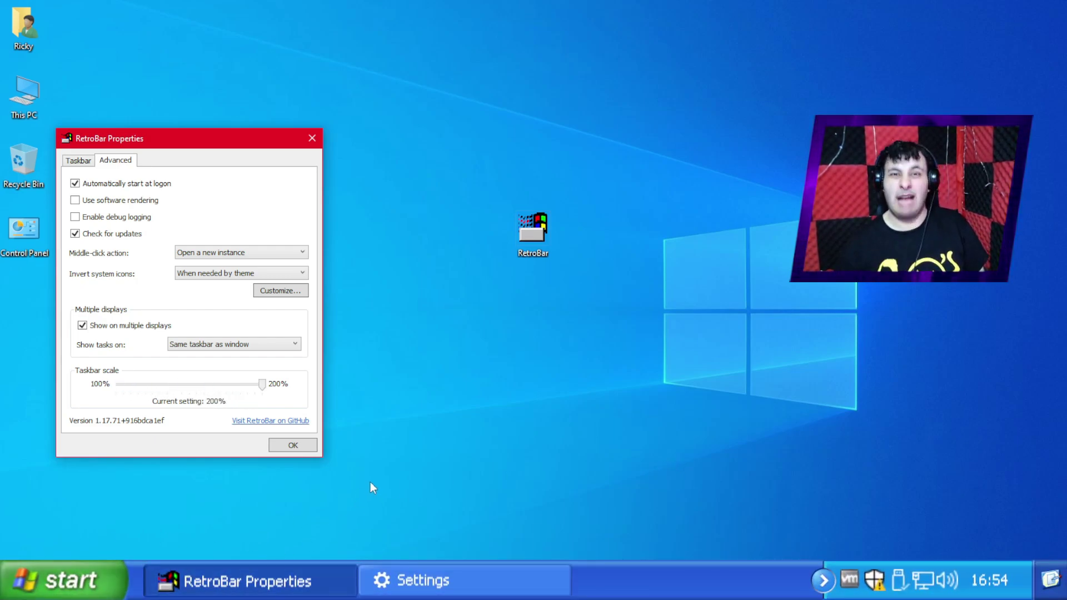
drag(263, 395, 108, 392)
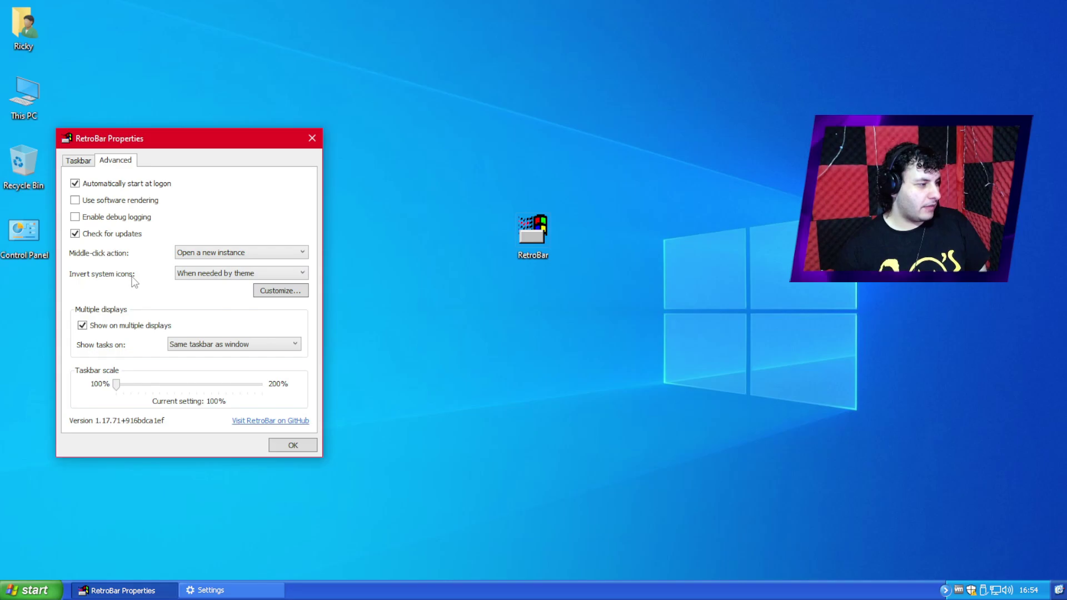
- View the notification icon customization list, try always inverting system icons, and restore the option to When needed by theme
click(289, 292)
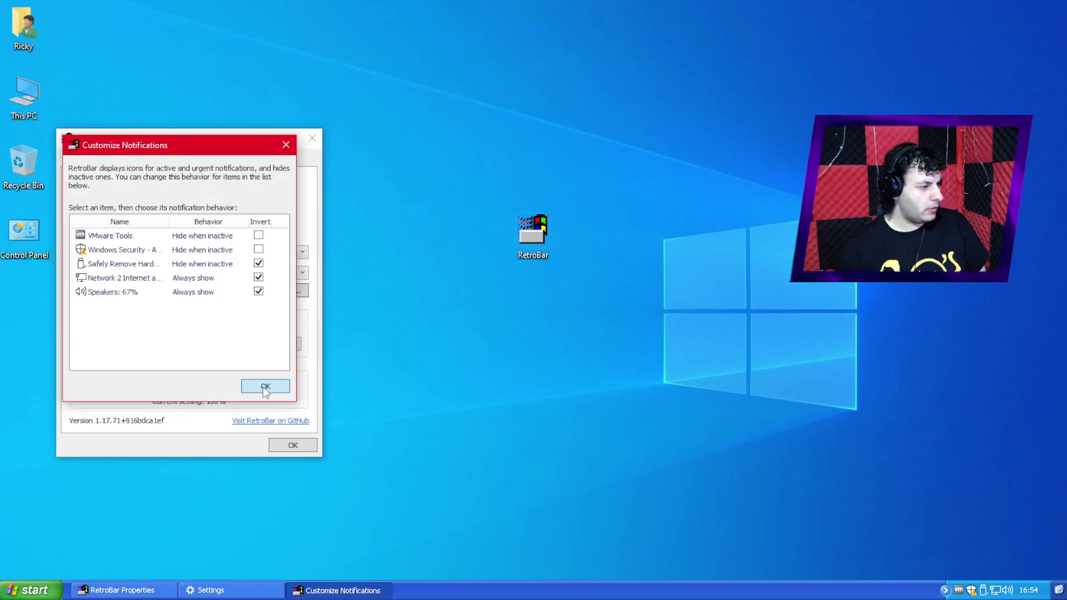
key(Escape)
click(254, 273)
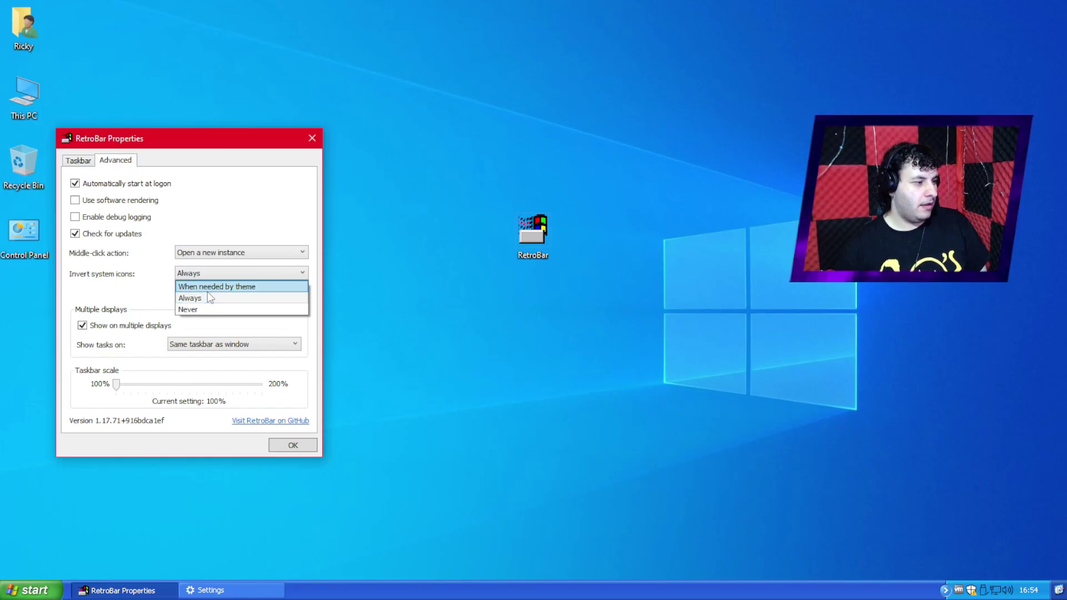
click(208, 287)
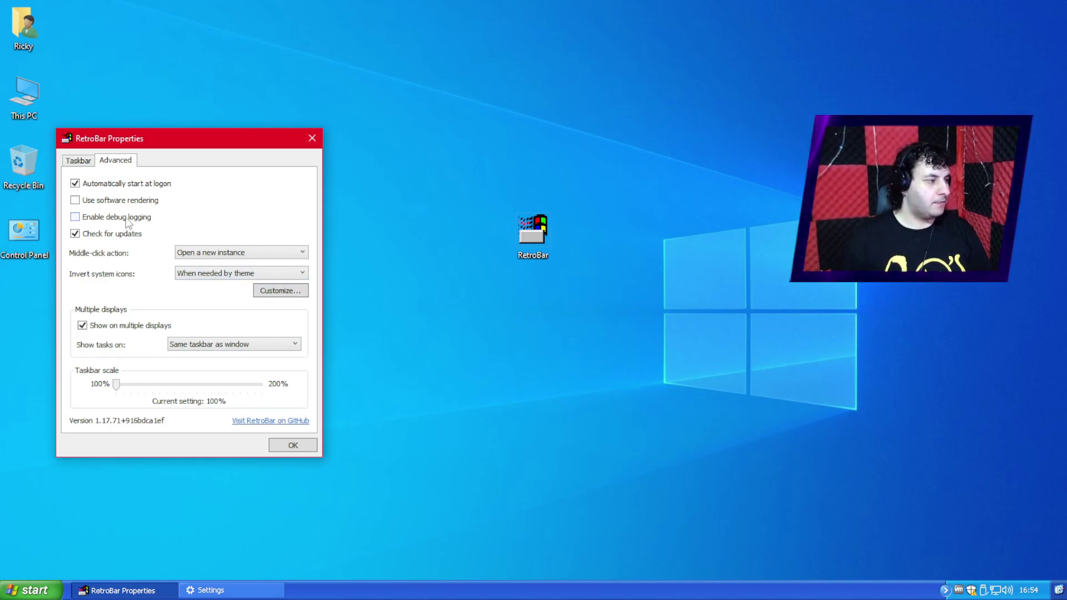
- Return to the main taskbar settings and unlock the taskbar
click(70, 163)
right_click(346, 589)
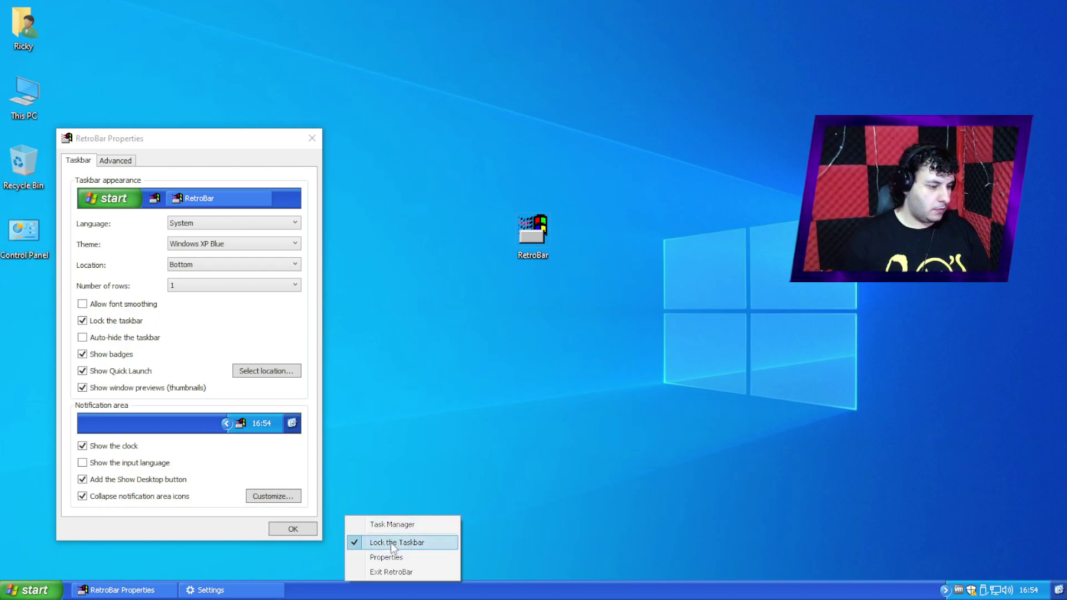
click(391, 542)
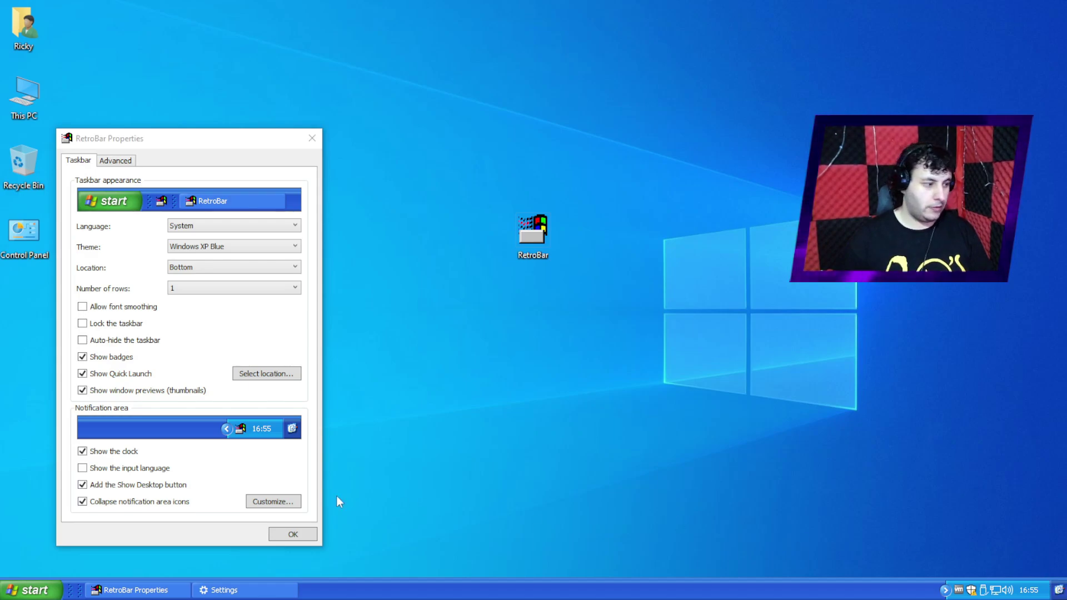
- Hide Quick Launch on the unlocked taskbar and show it again, keeping badges enabled
click(122, 377)
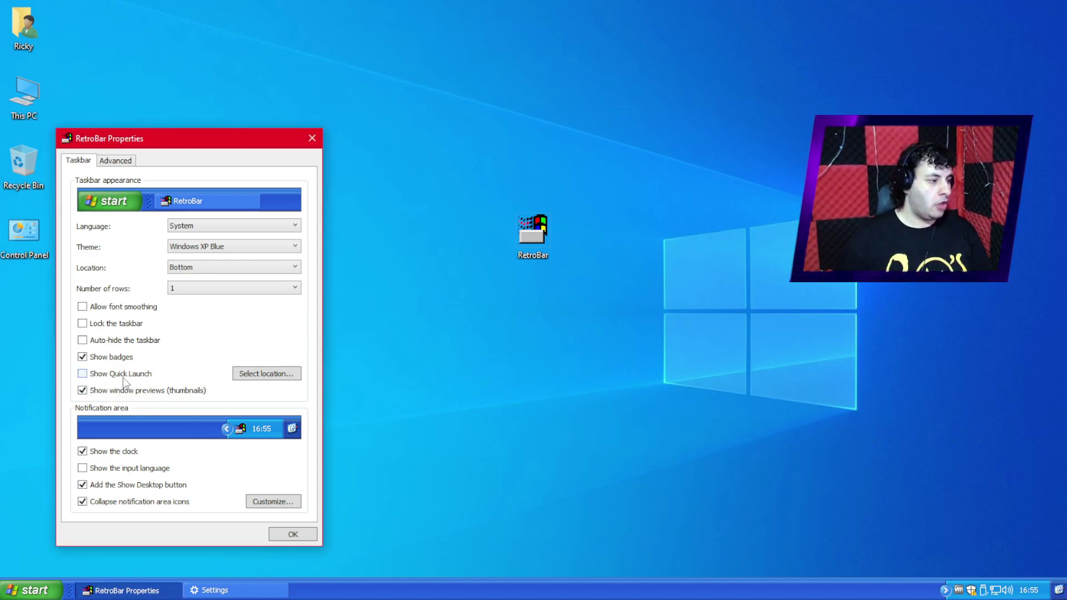
click(122, 377)
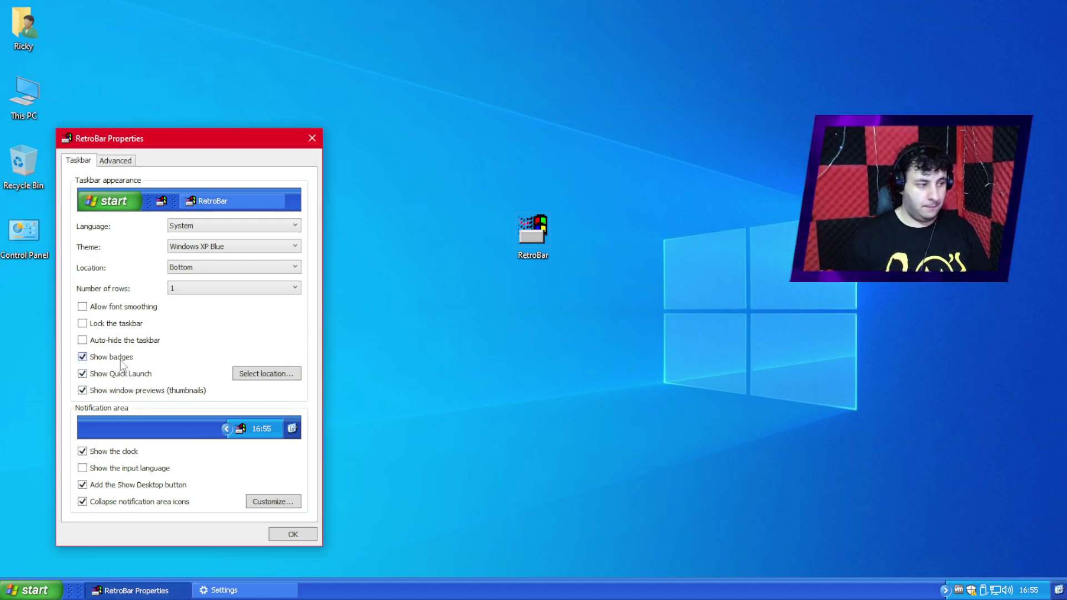
click(114, 360)
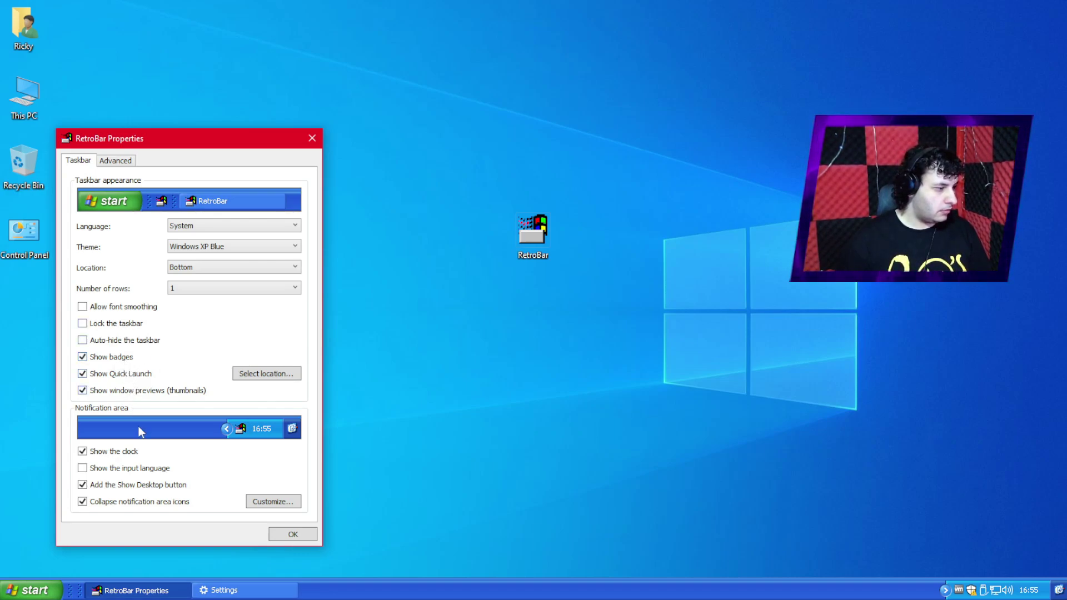
- Remove the Show Desktop button from the taskbar and collapse the notification area icons
click(146, 485)
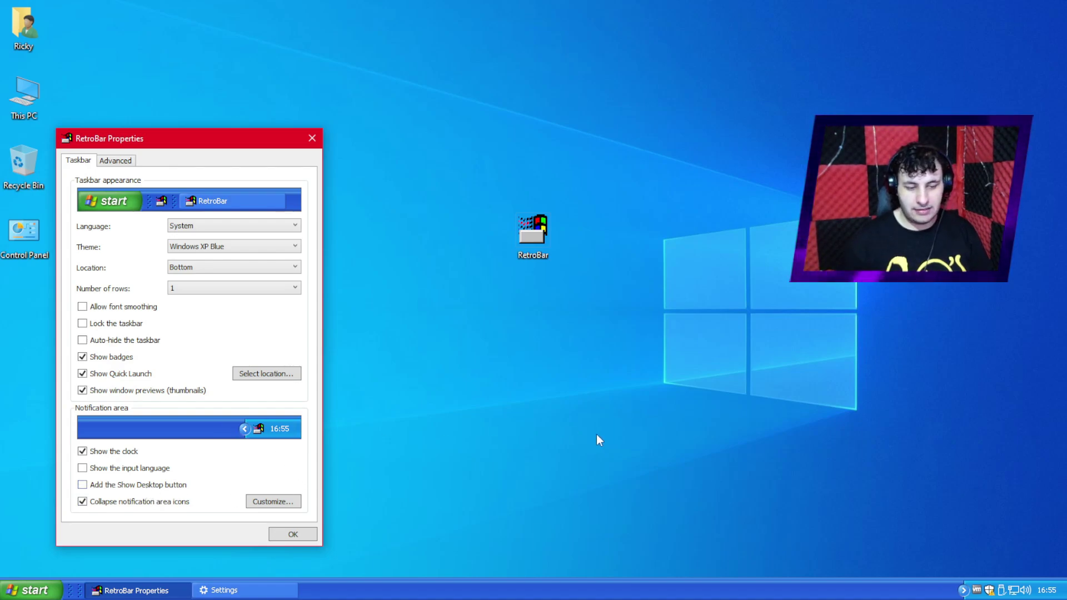
click(963, 590)
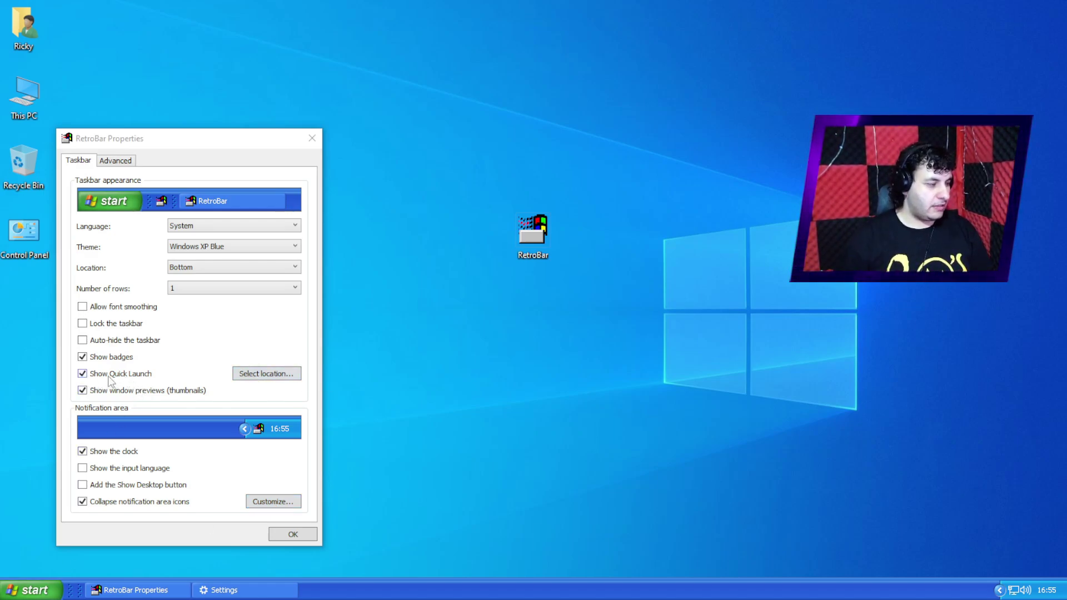
- Start choosing the Quick Launch location, look into AppData\Roaming, and go back to the user's home folder
click(276, 375)
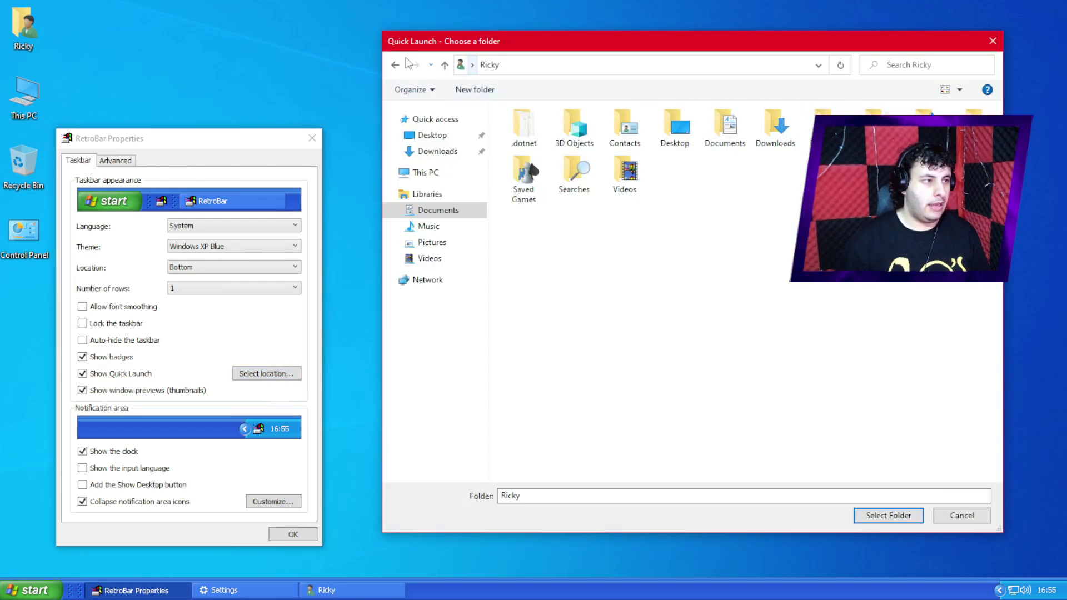
click(414, 66)
double_click(609, 132)
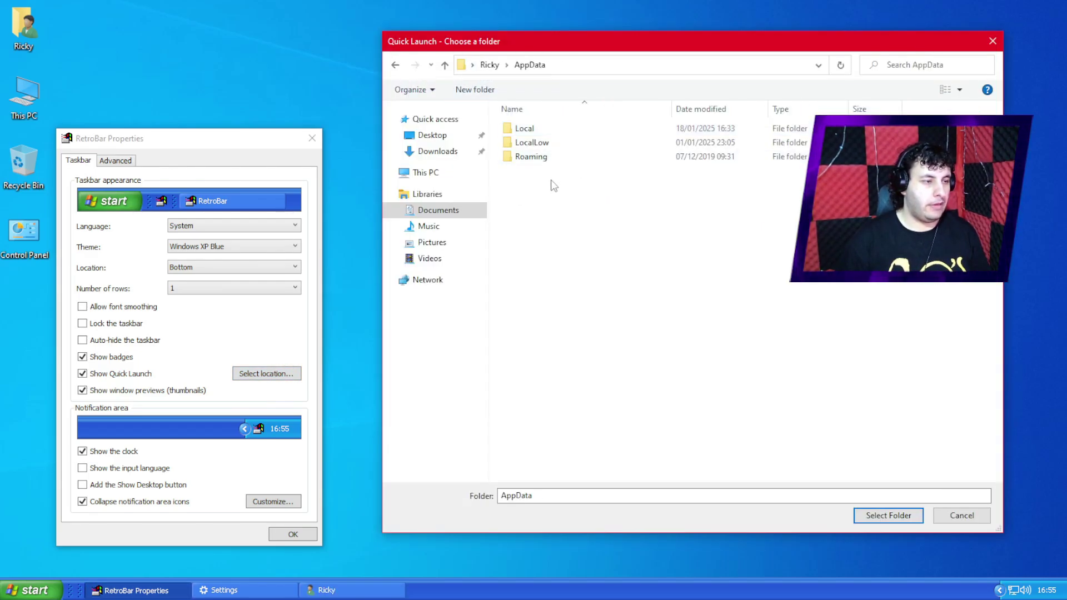
click(532, 157)
double_click(532, 156)
click(395, 65)
click(395, 65)
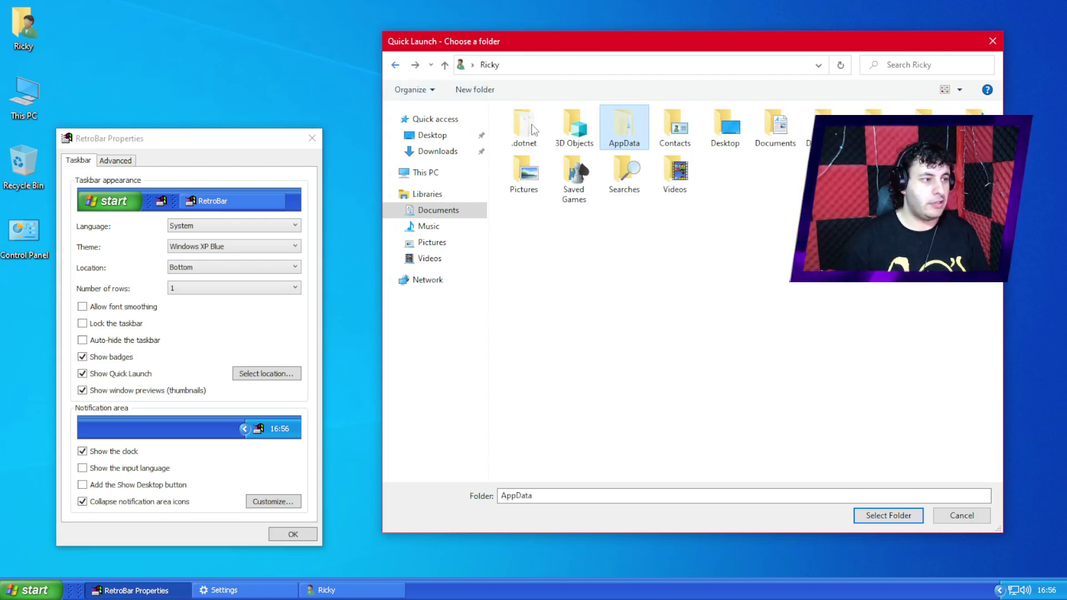
click(489, 65)
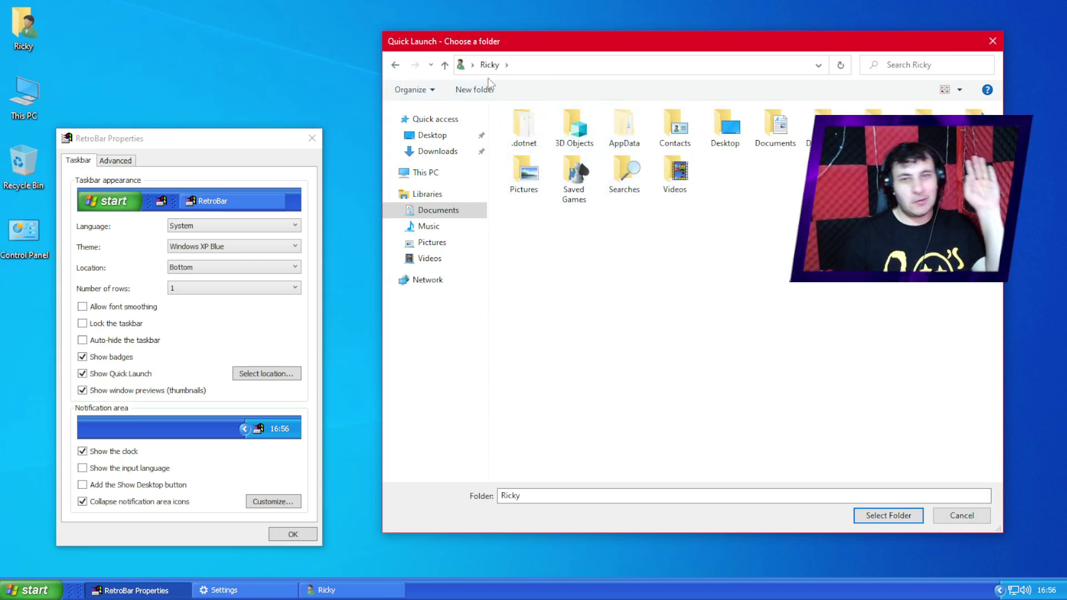
- Browse to the AppData\Roaming\Microsoft\Internet Explorer\Quick Launch folder in the folder chooser
double_click(621, 133)
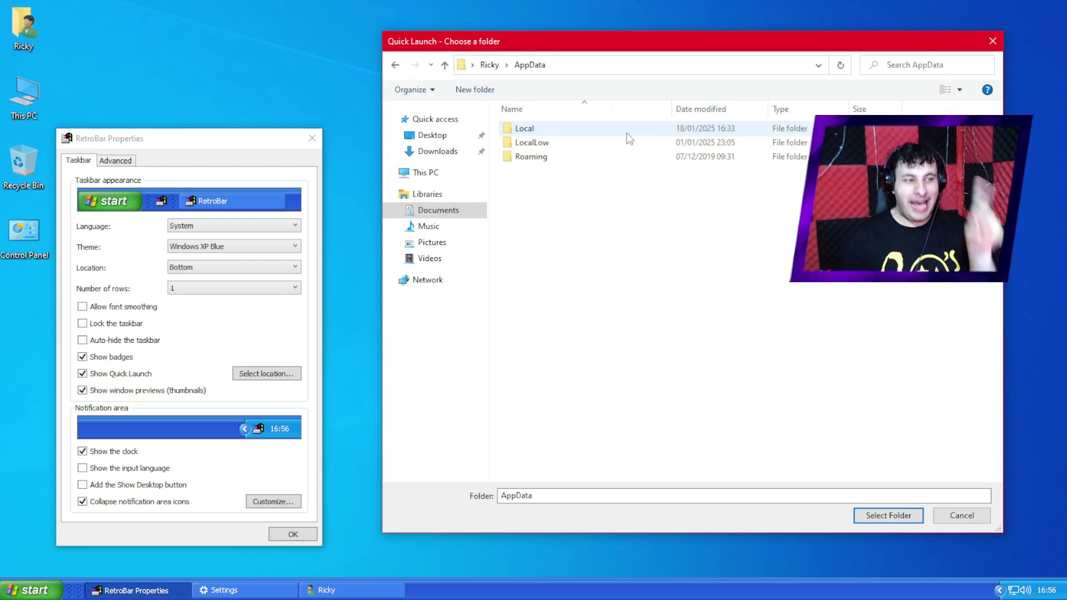
double_click(544, 156)
double_click(535, 129)
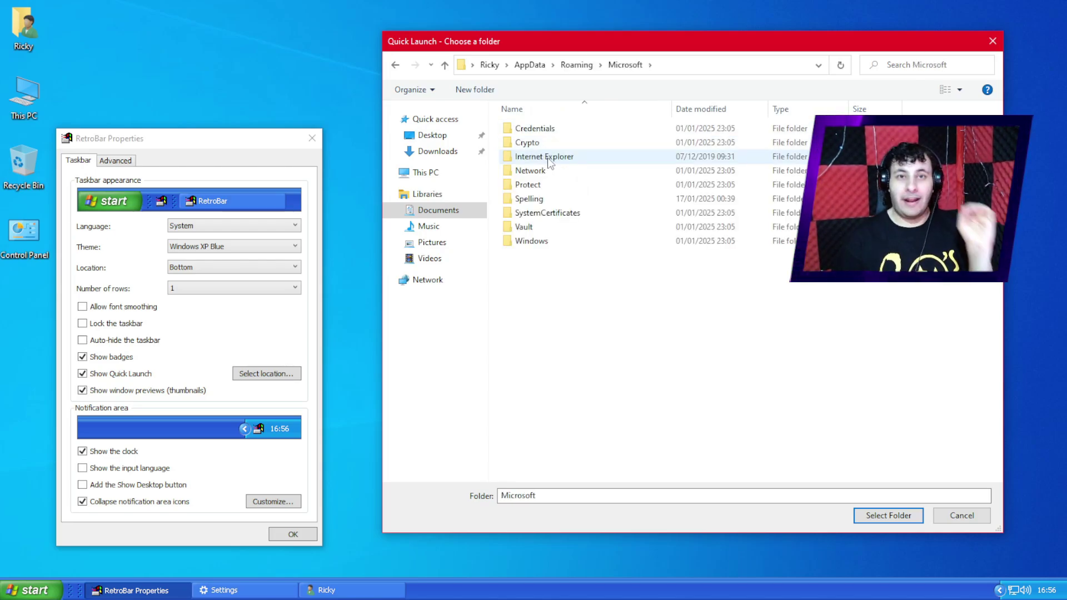
click(548, 158)
double_click(547, 158)
click(543, 131)
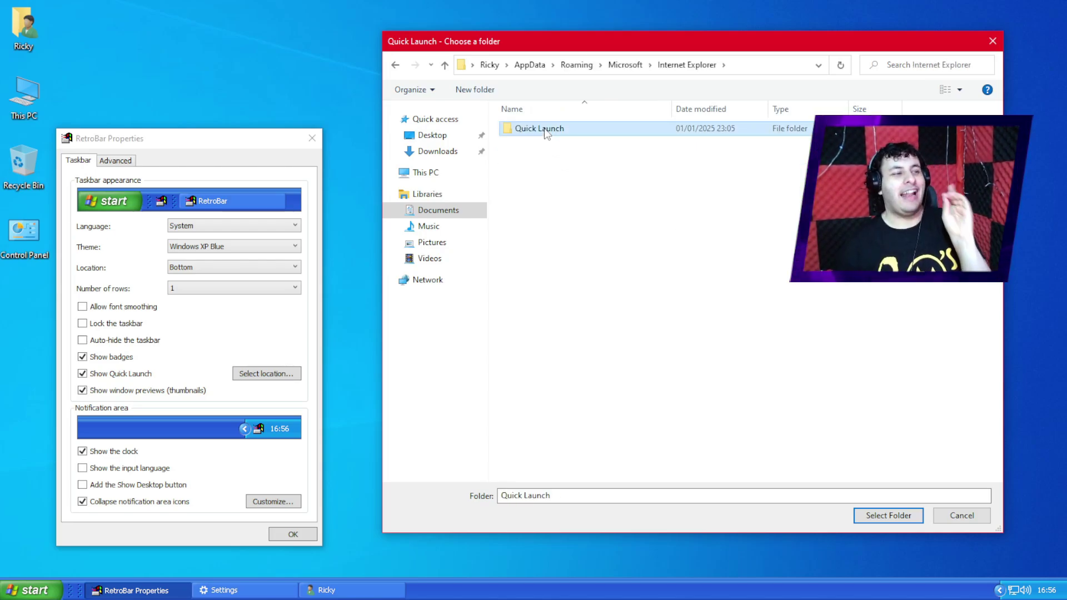
double_click(543, 131)
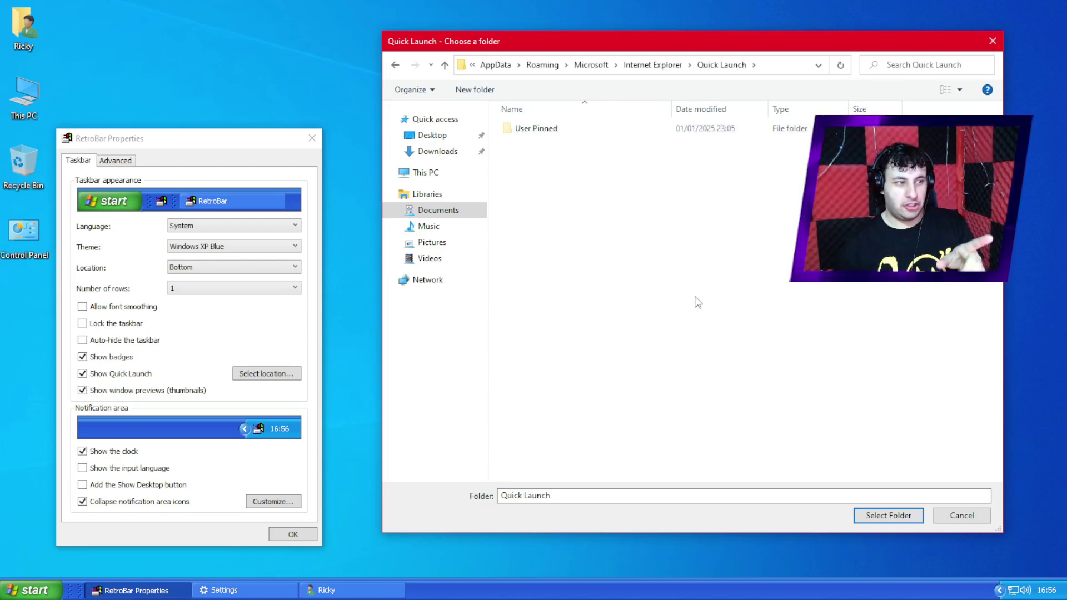
- Confirm the Quick Launch folder as the Quick Launch location and open the user's home folder in File Explorer, closing This PC
click(893, 515)
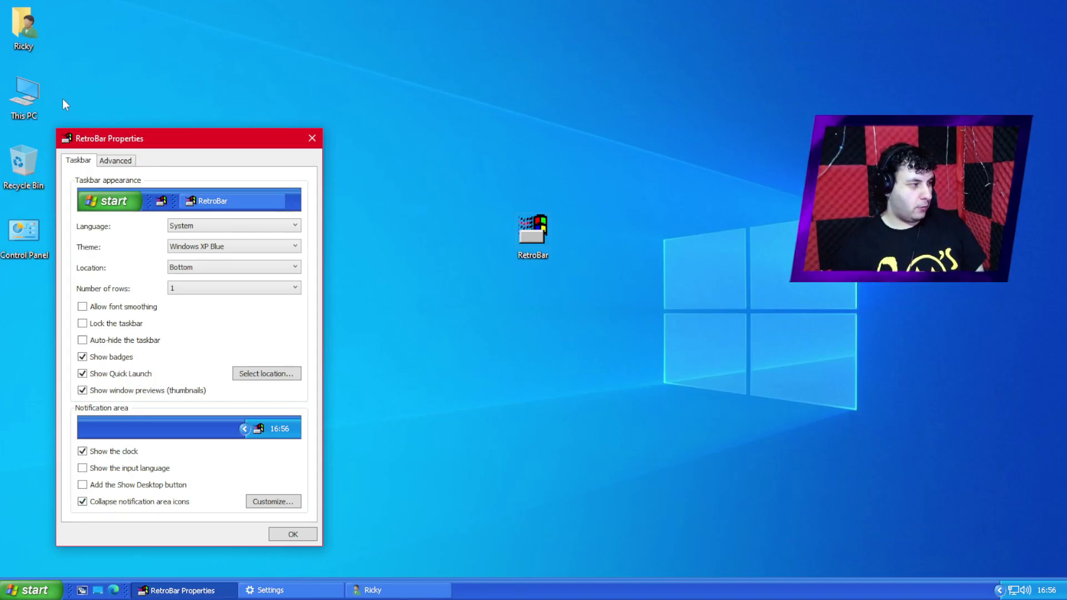
double_click(24, 96)
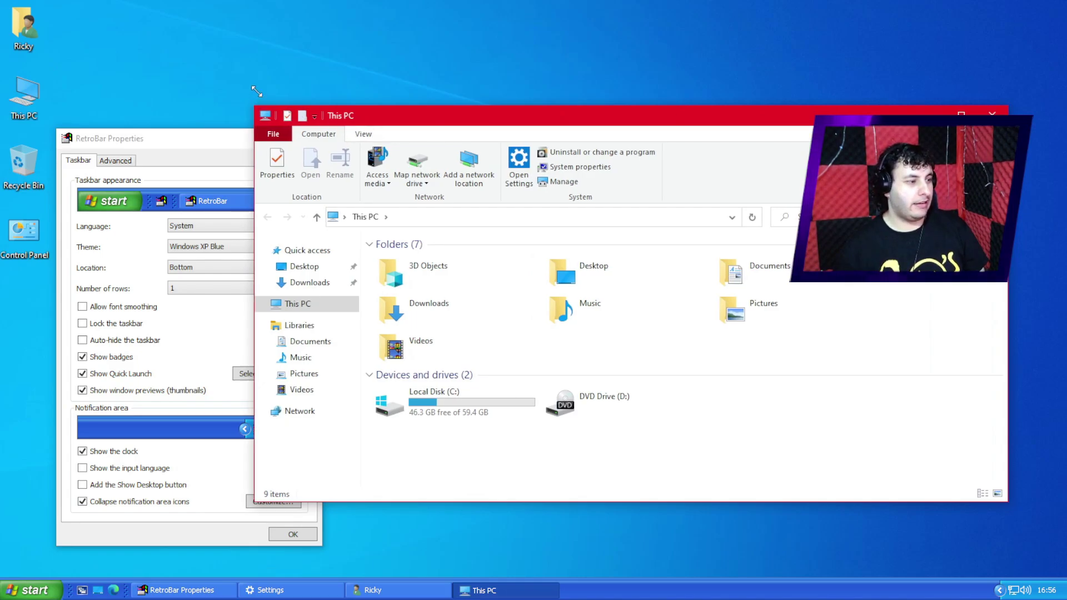
drag(261, 110, 273, 4)
double_click(24, 25)
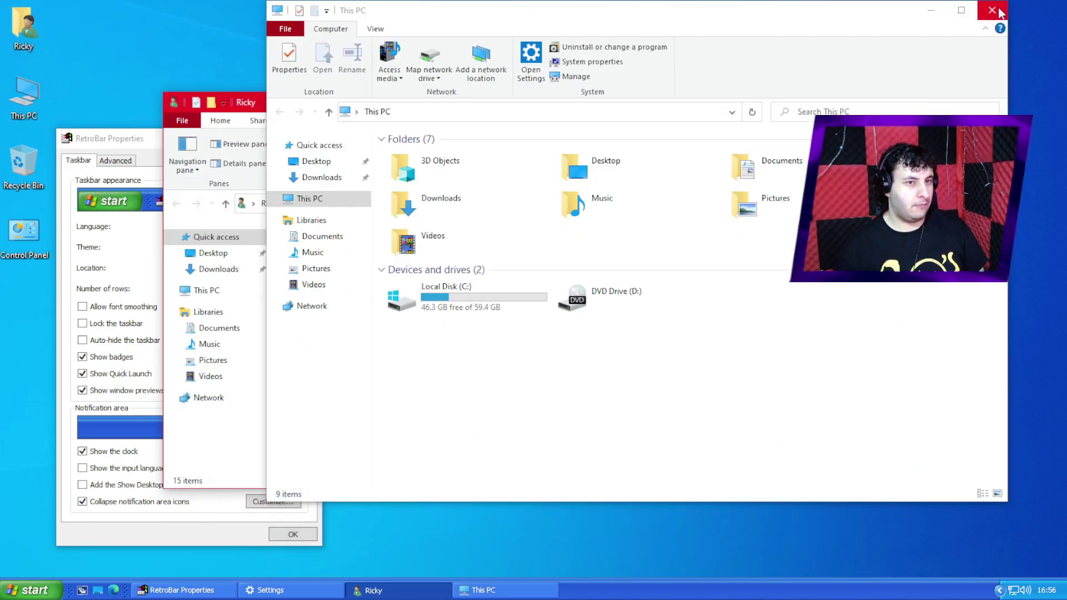
click(992, 10)
- Browse from the home folder to AppData\Roaming\Microsoft\Internet Explorer\Quick Launch in File Explorer
double_click(410, 244)
double_click(312, 274)
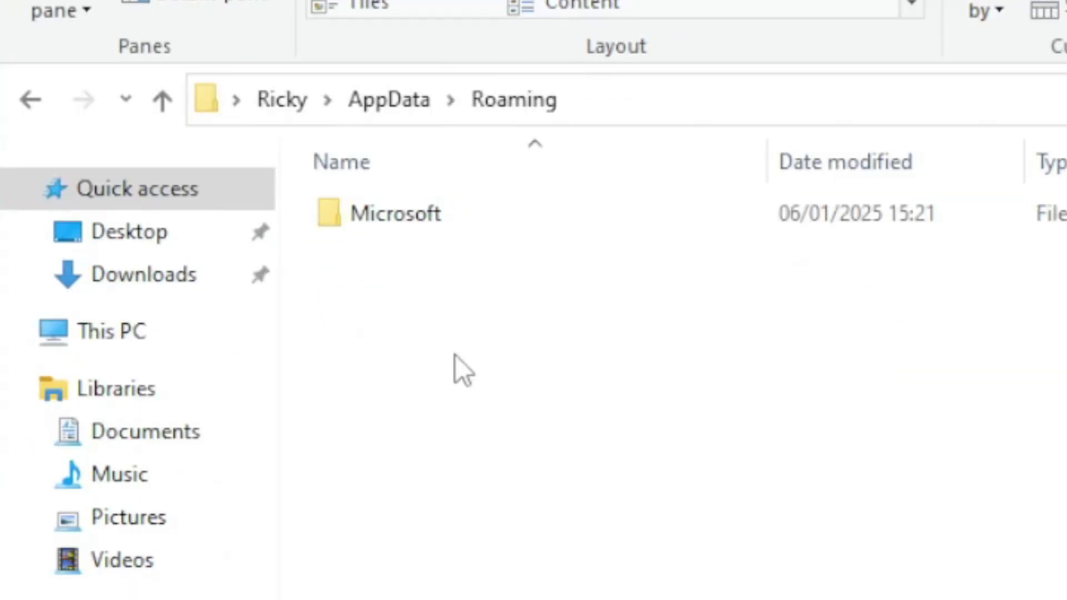
double_click(293, 248)
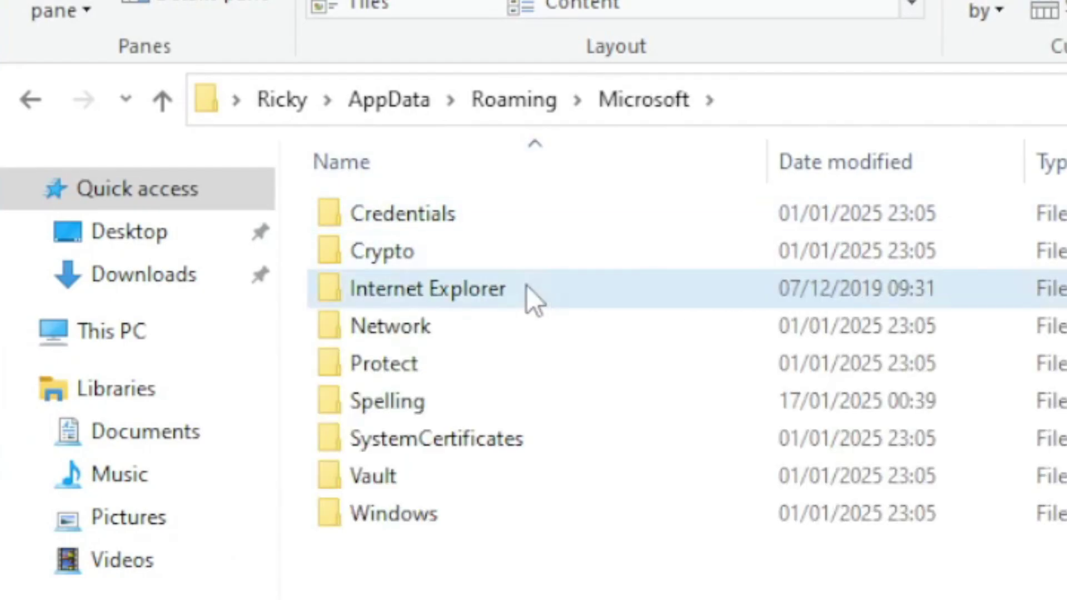
double_click(526, 286)
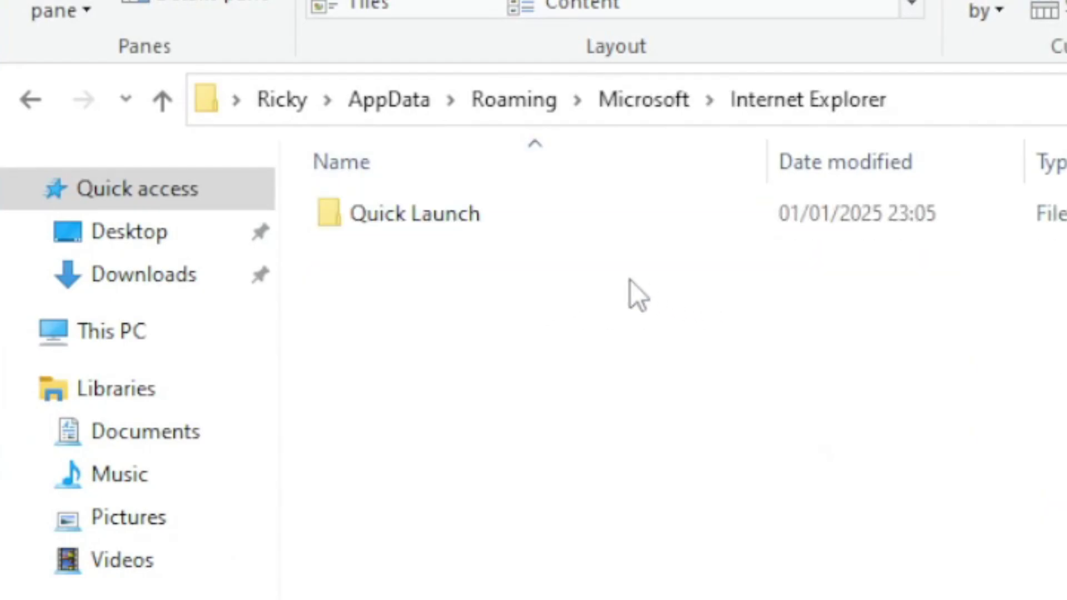
double_click(488, 224)
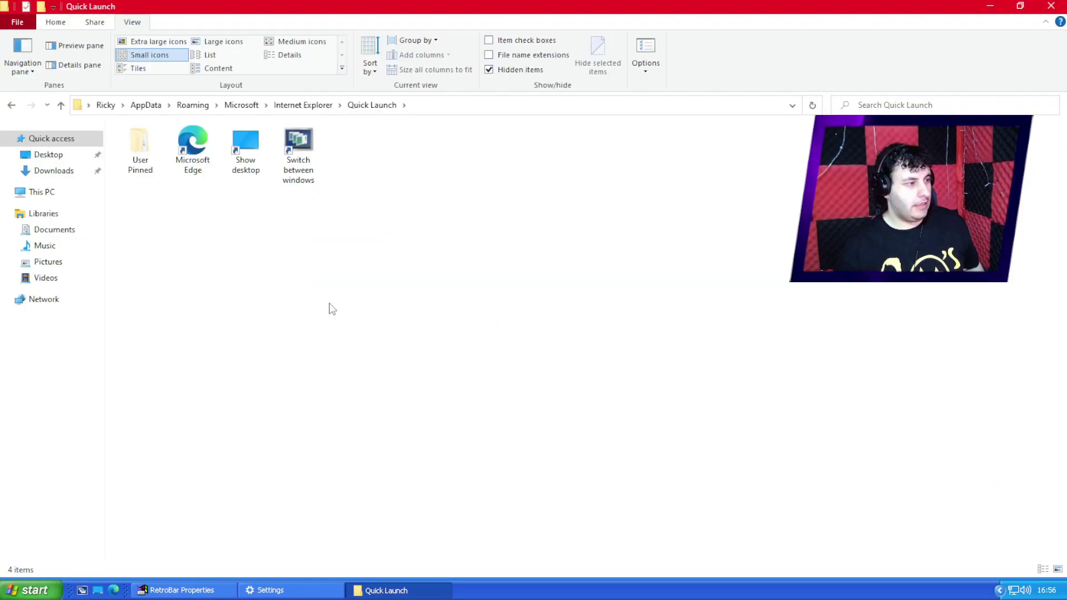
- View the Quick Launch folder as large icons, check its three shortcuts, and minimize the window
ctrl+scroll(332, 309, up, 2)
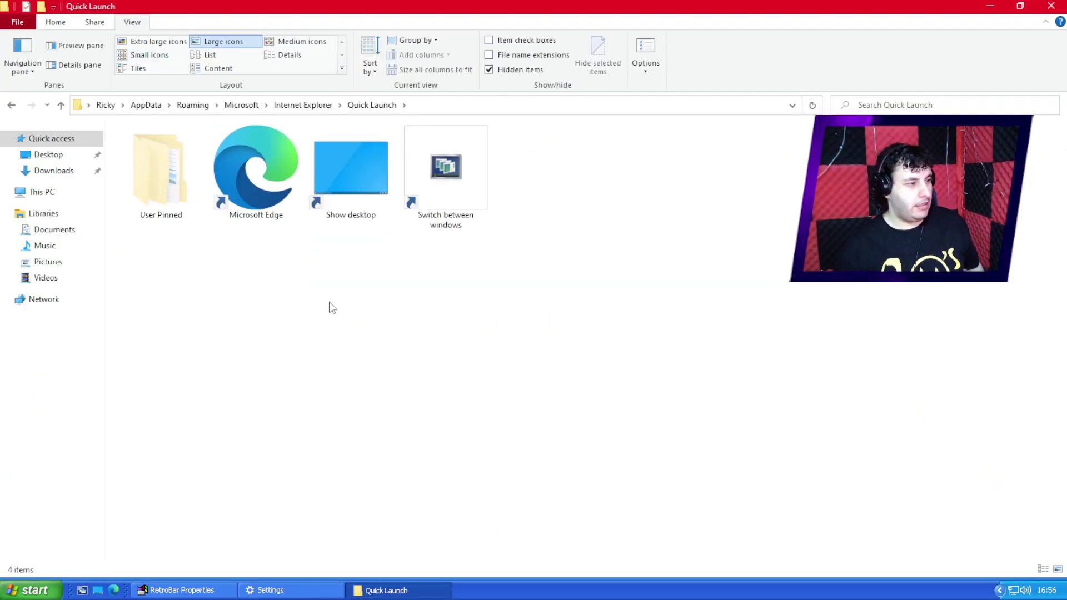
drag(239, 261, 533, 167)
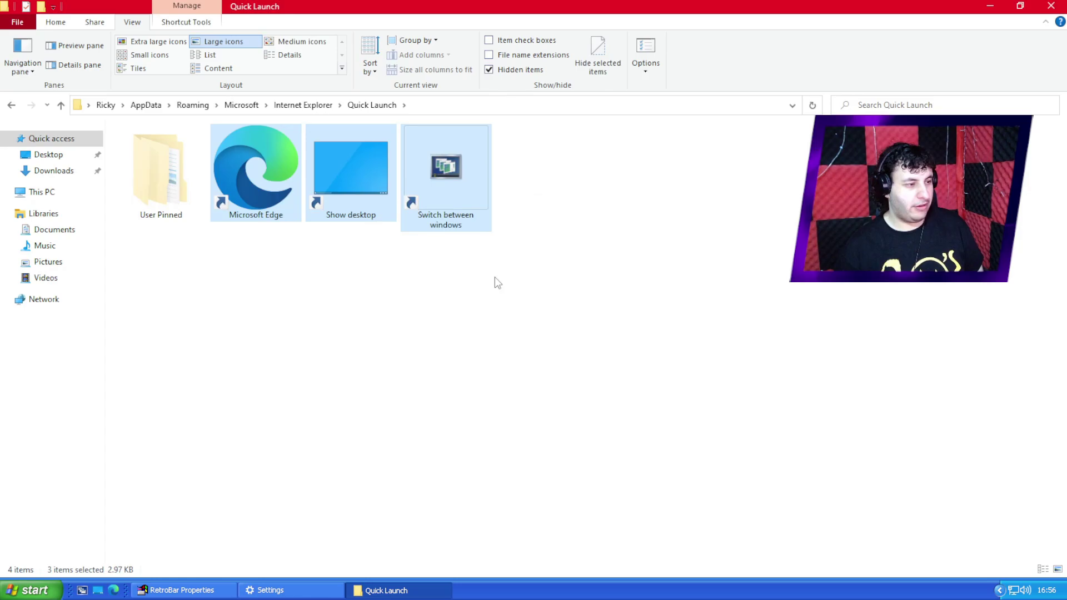
click(481, 265)
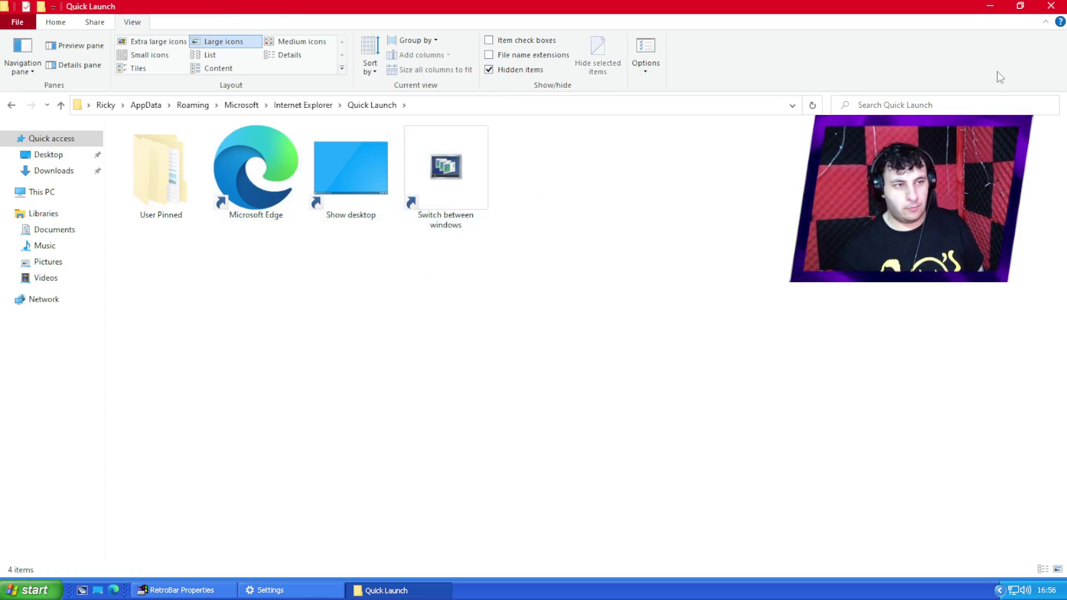
click(990, 6)
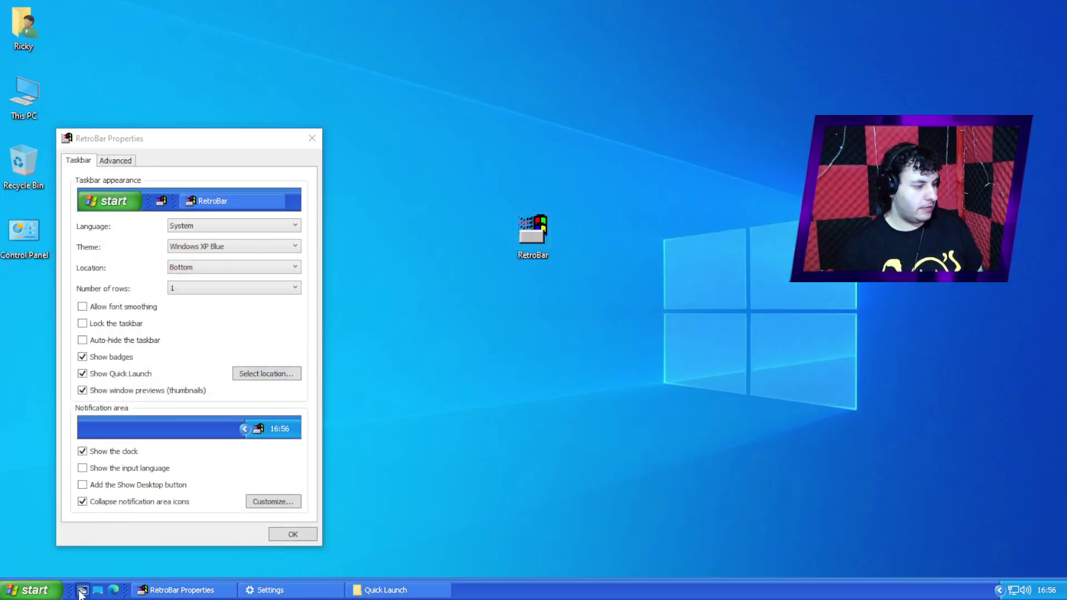
- Test the Show desktop shortcut in Quick Launch by hiding and restoring the open windows
click(98, 591)
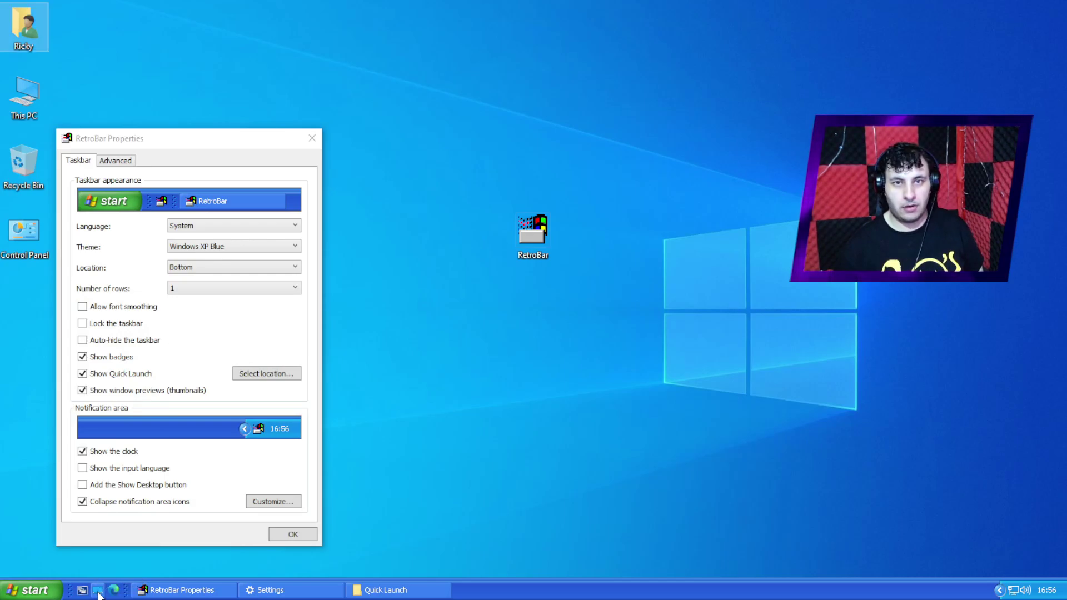
click(97, 591)
click(98, 591)
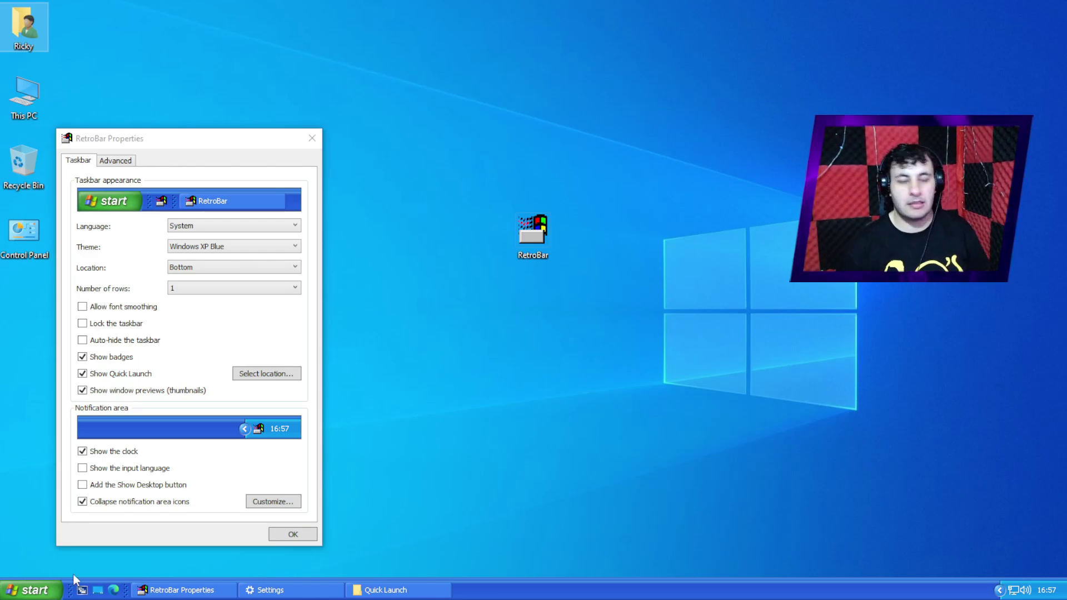
- Launch Microsoft Edge from Quick Launch, open the RetroBar 1.17 release page from the browsing history, and maximize the window to view it
click(113, 590)
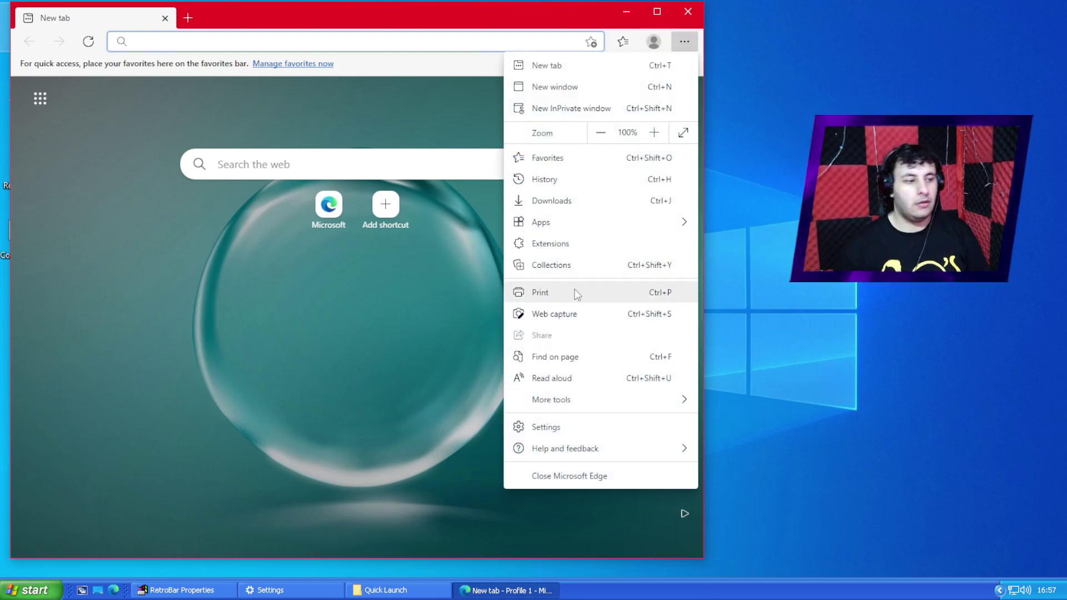
click(555, 179)
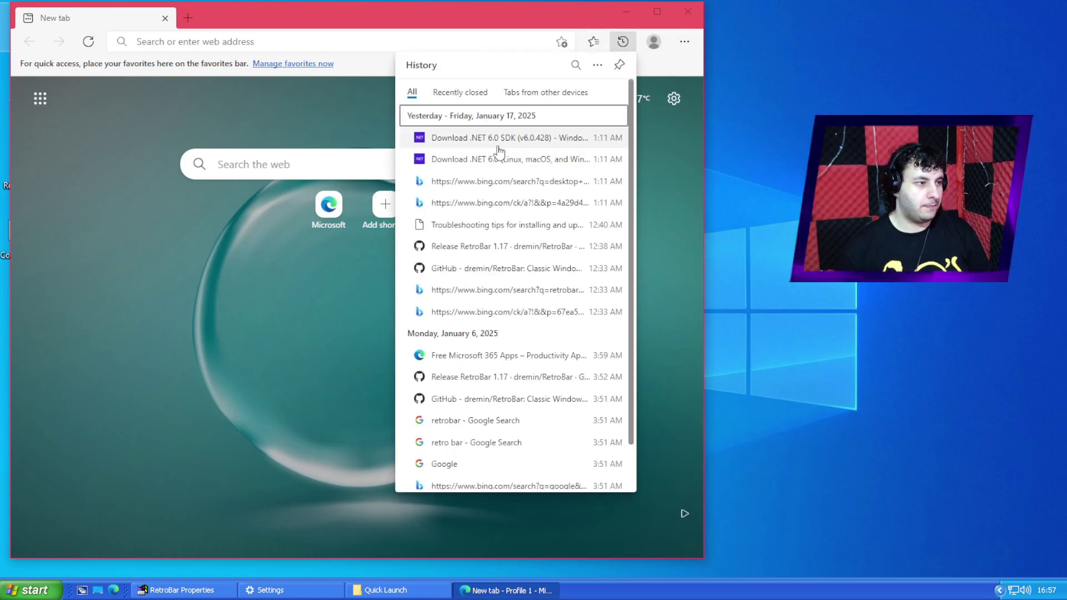
click(524, 246)
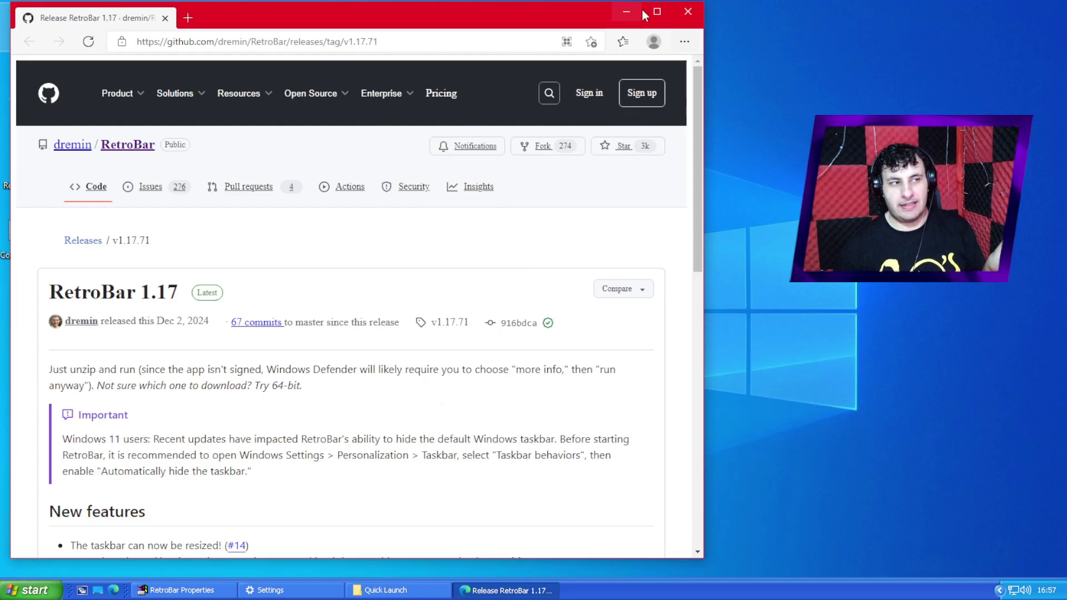
click(655, 11)
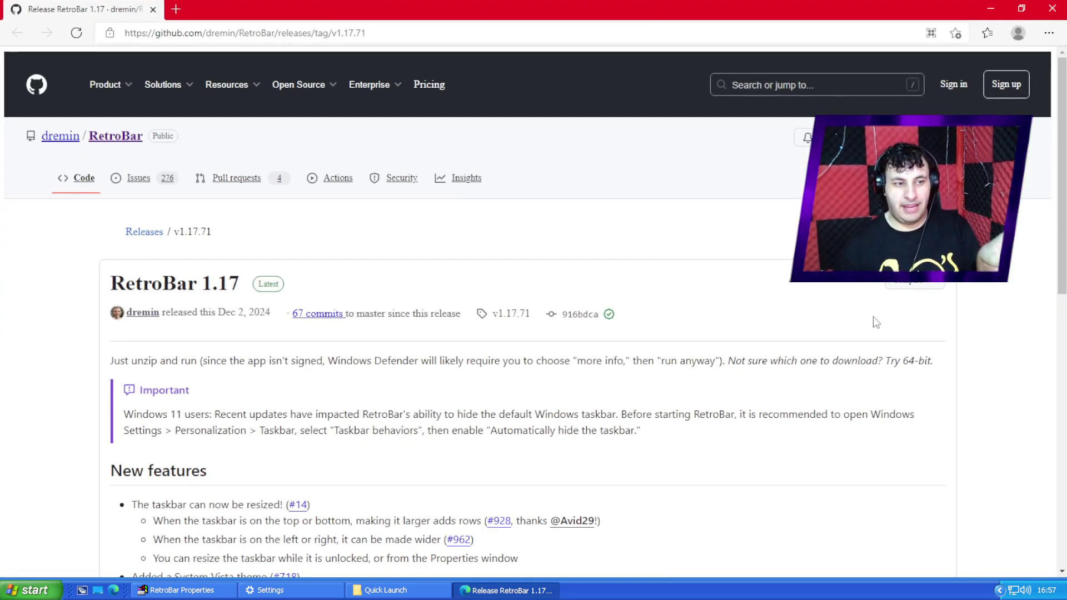
scroll(872, 319, down, 5)
scroll(846, 330, up, 5)
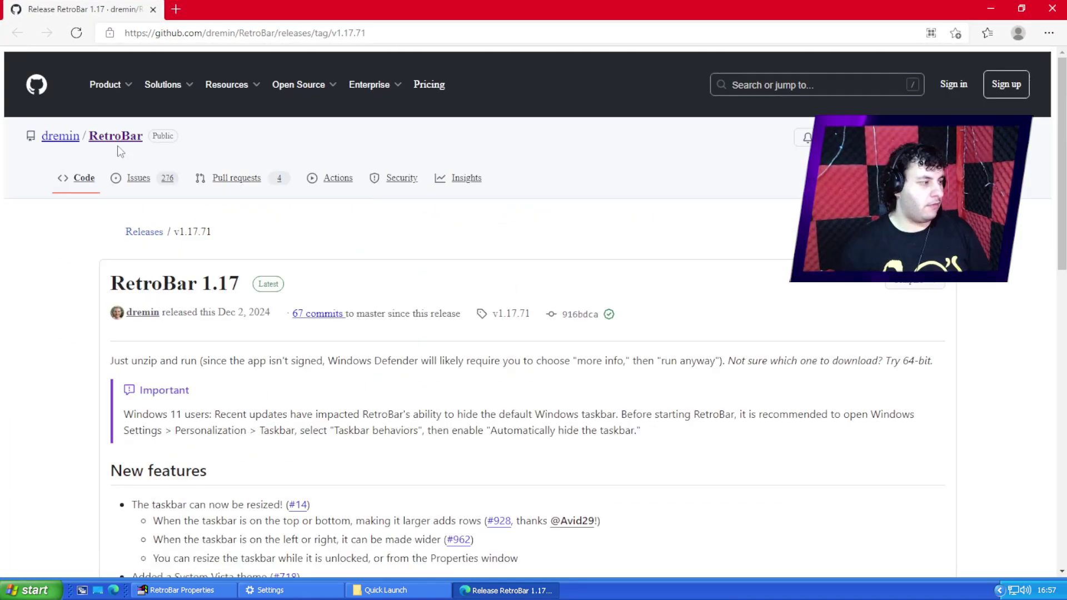
- Visit the RetroBar developer's GitHub profile and open the RetroBar repository from the pinned projects
click(59, 136)
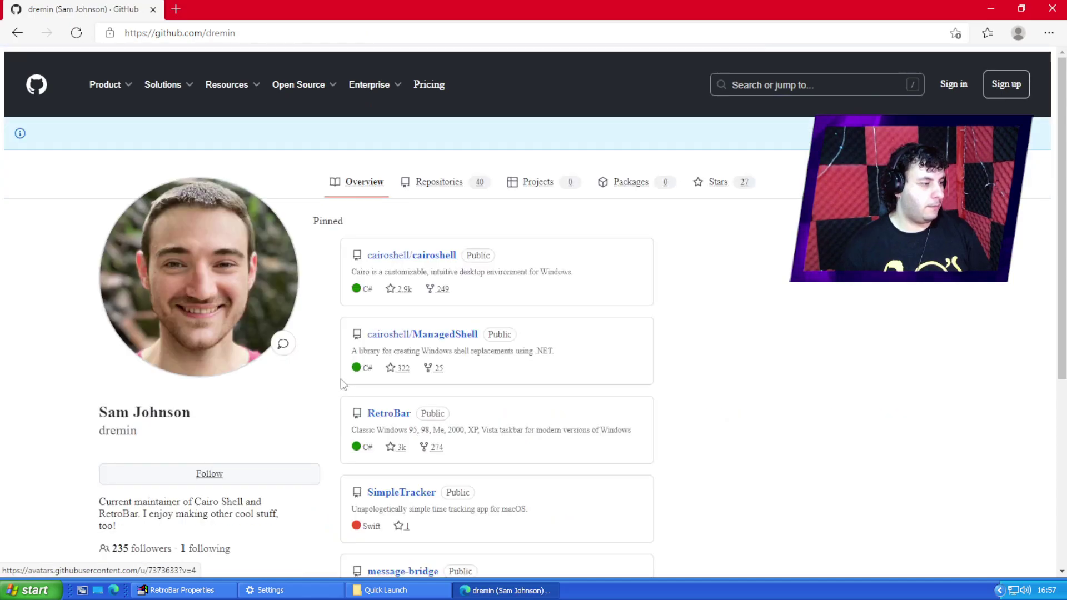
scroll(522, 290, down, 2)
click(397, 251)
scroll(789, 233, down, 5)
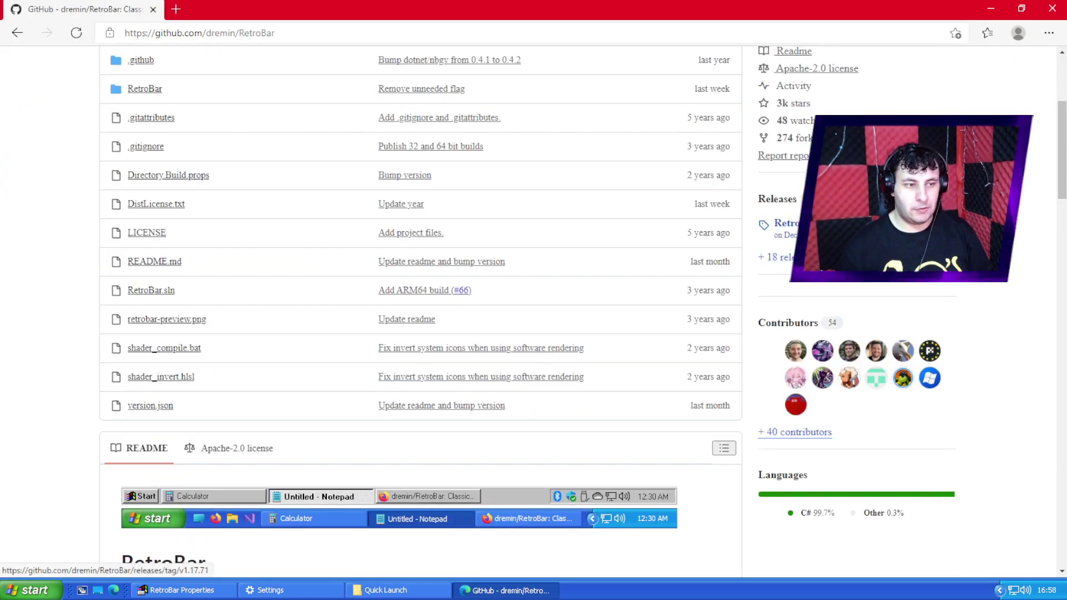
- Open the RetroBar 1.17 release from the repository, review its release notes and downloadable assets, and minimize the browser
click(785, 223)
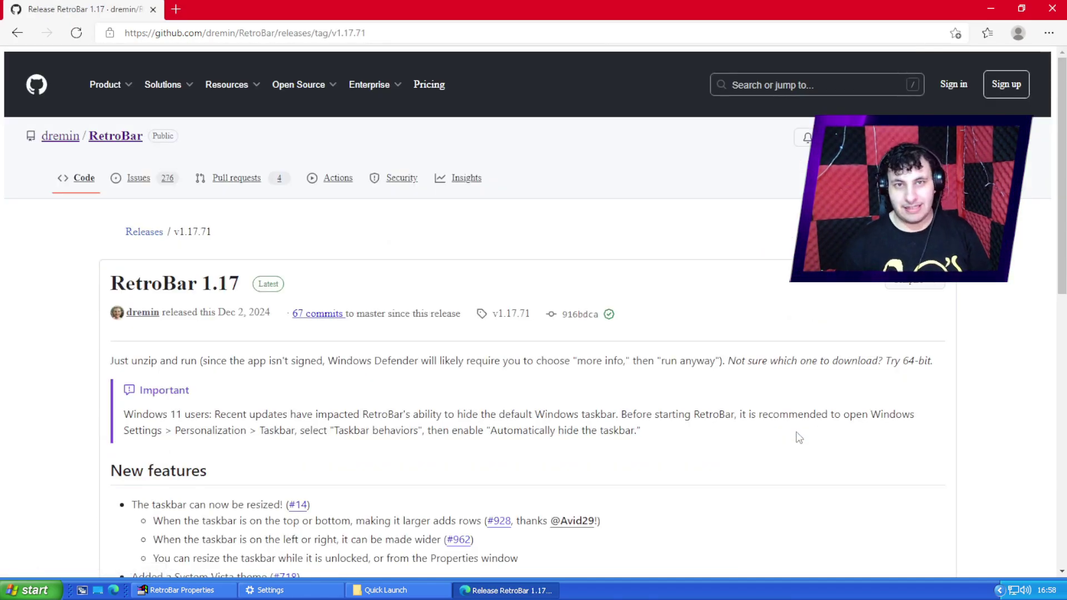
scroll(681, 410, down, 6)
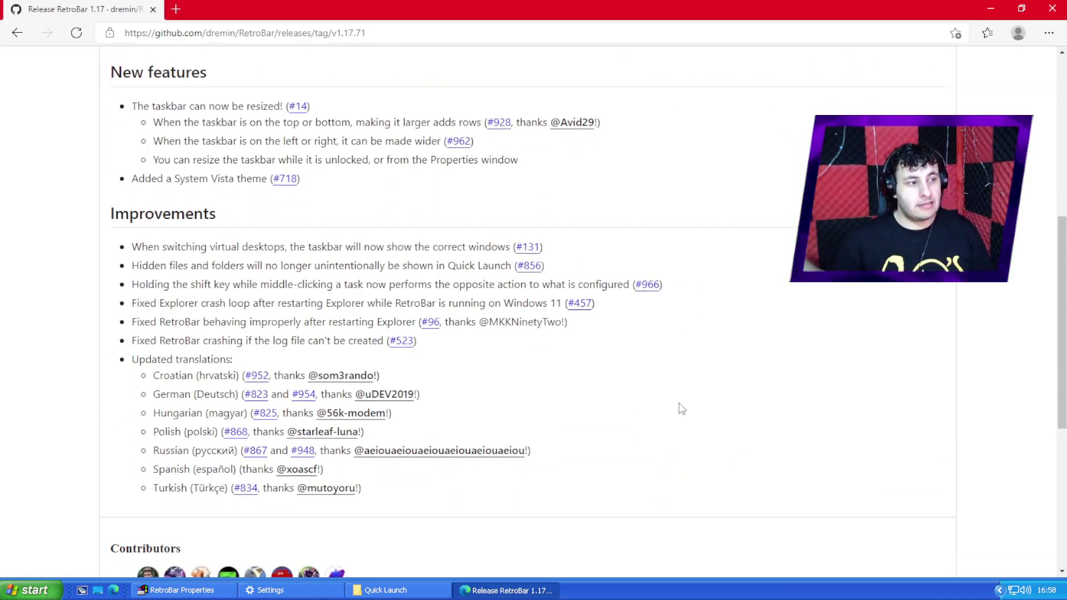
scroll(682, 410, down, 5)
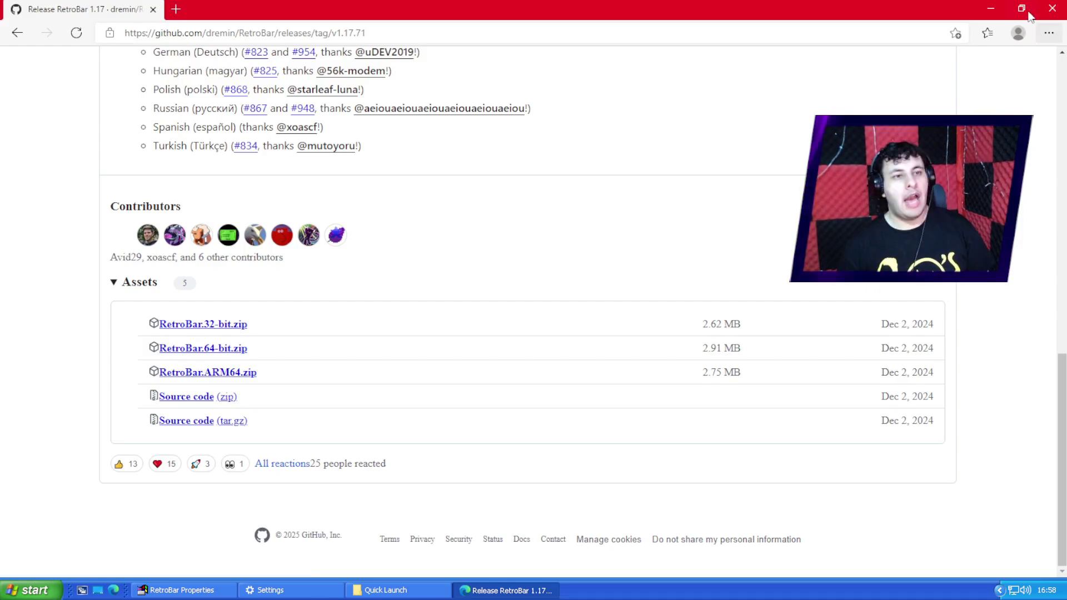
click(990, 9)
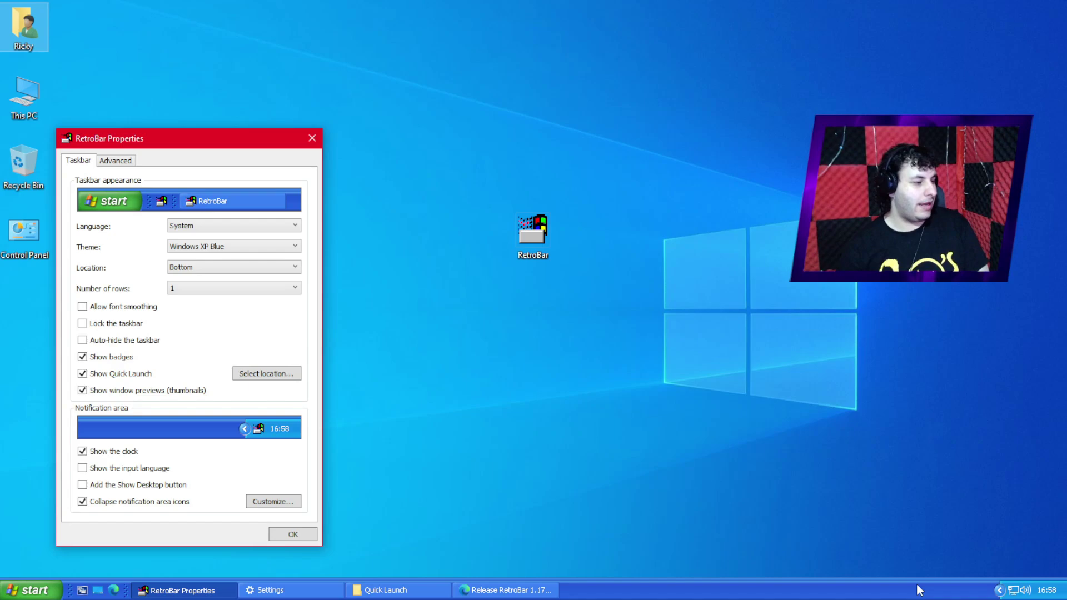
- Try the Windows XP Royale theme on the taskbar
click(219, 247)
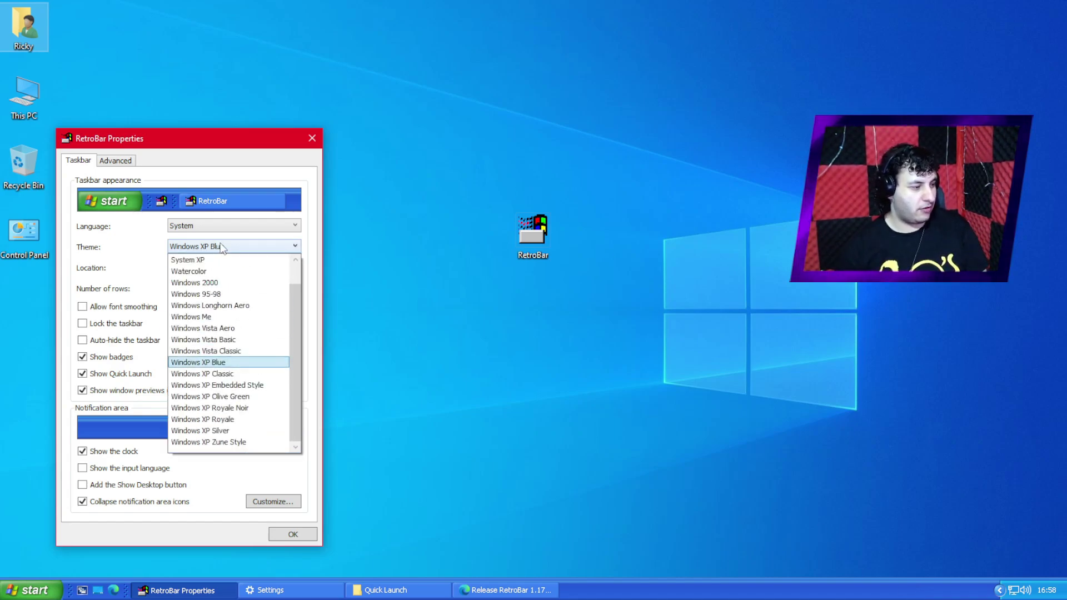
click(230, 419)
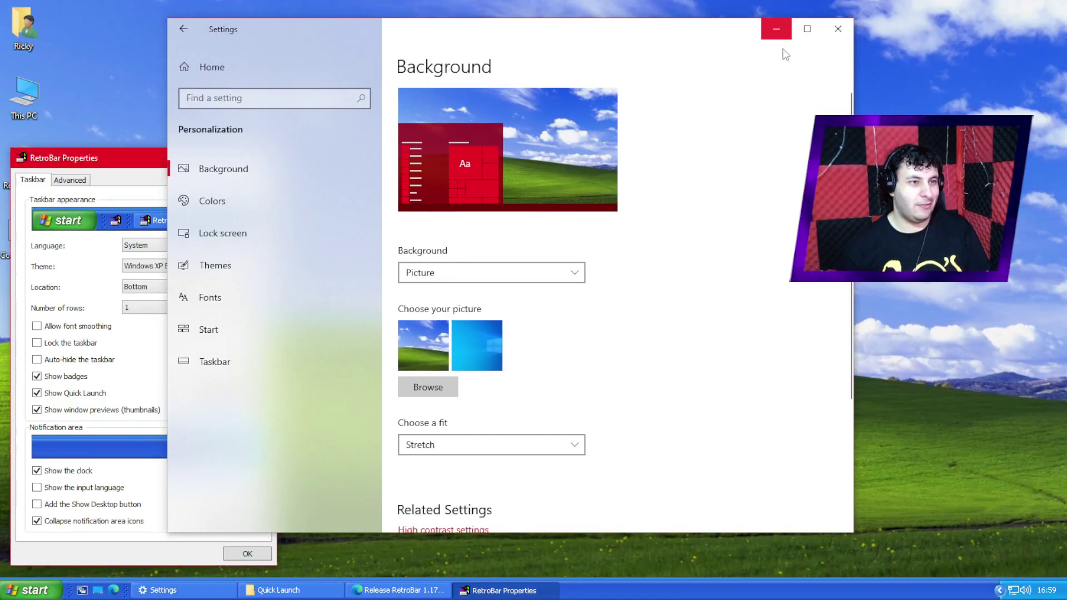
- Minimize the Settings window, close RetroBar Properties, and place the RetroBar desktop icon below Control Panel
click(777, 29)
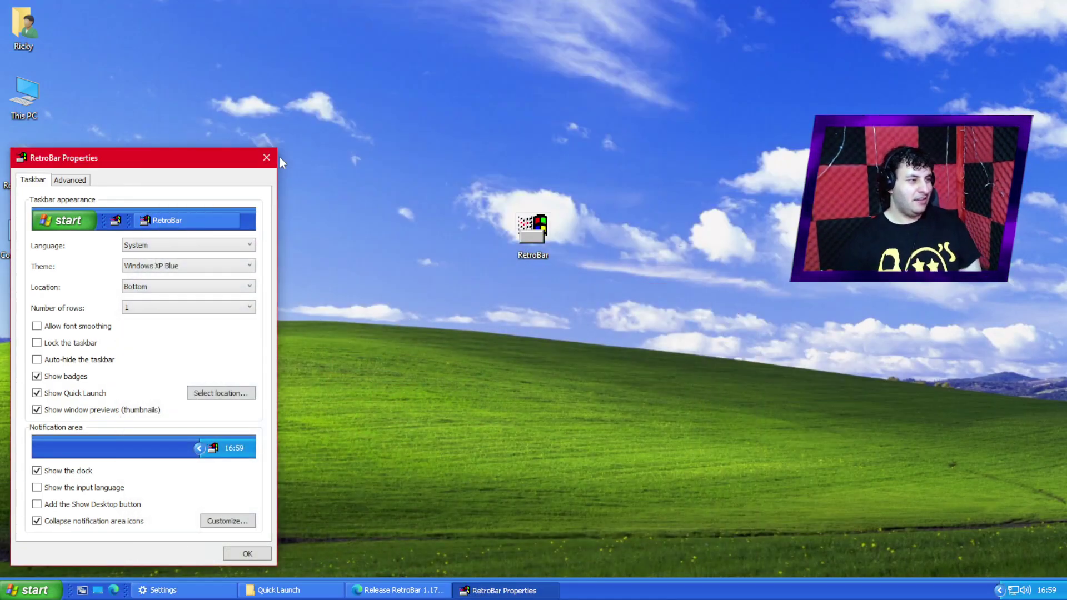
click(261, 553)
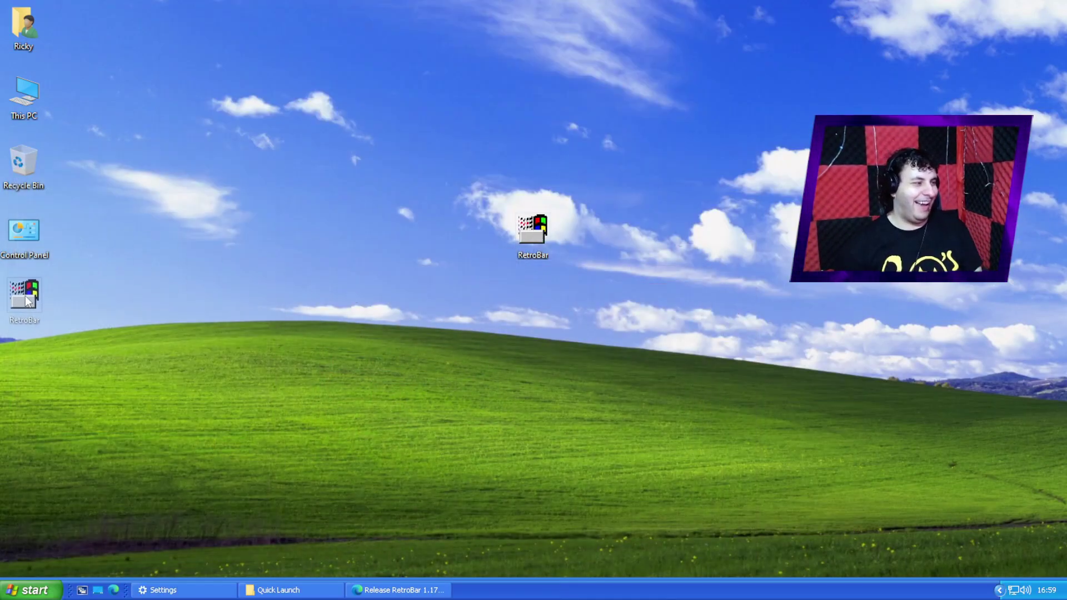
drag(26, 301, 26, 303)
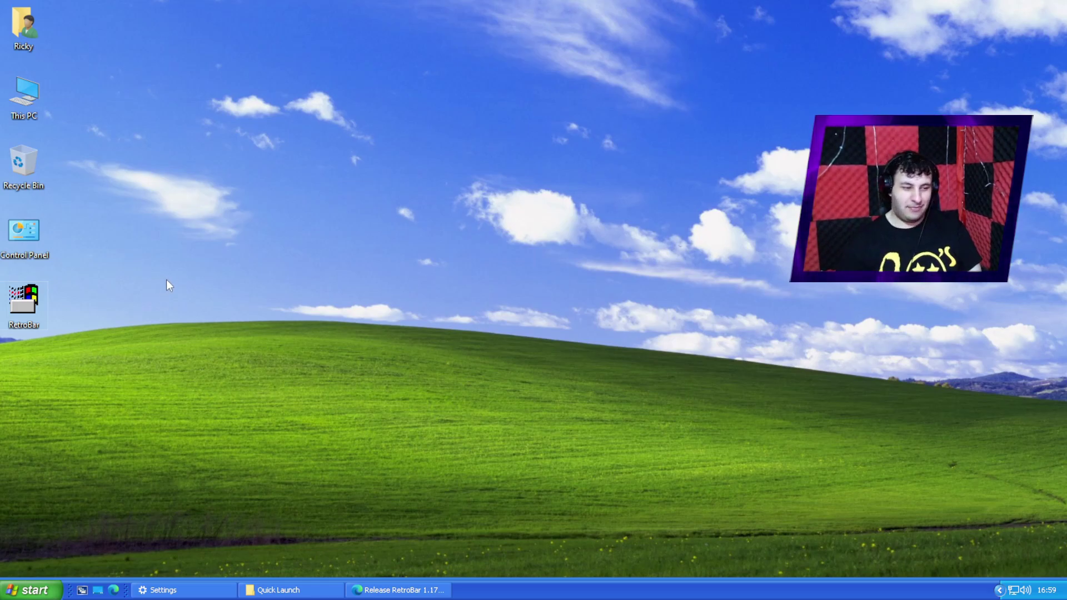
- Lock the RetroBar taskbar
right_click(537, 590)
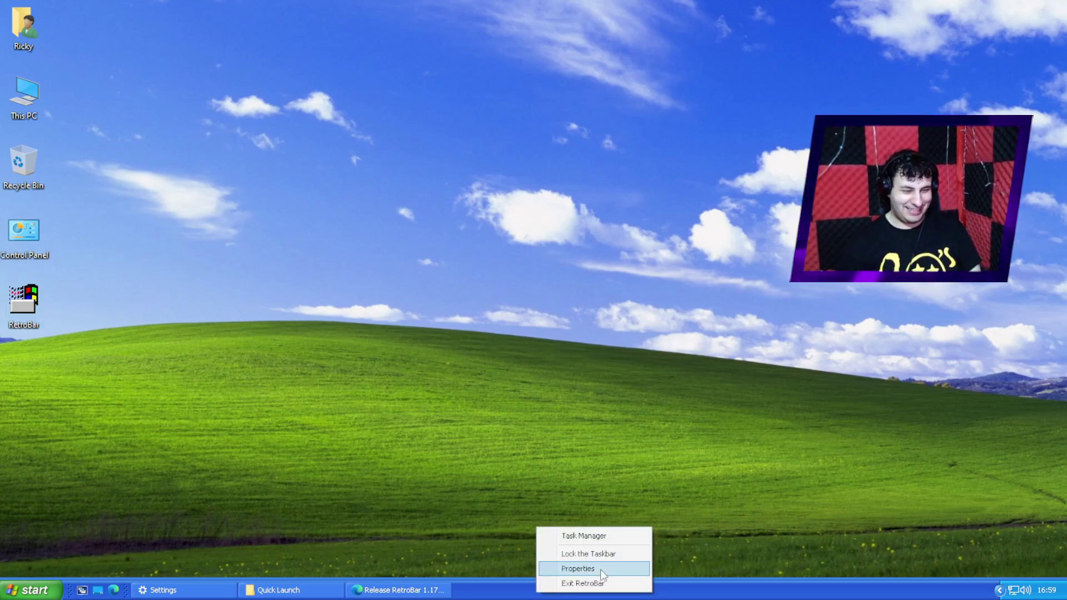
click(585, 554)
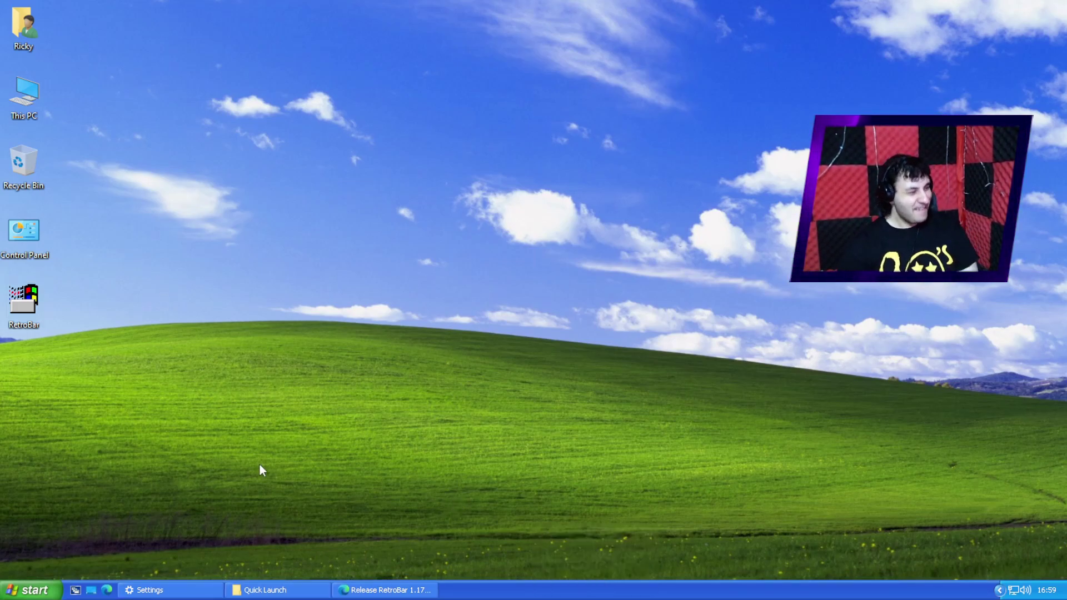